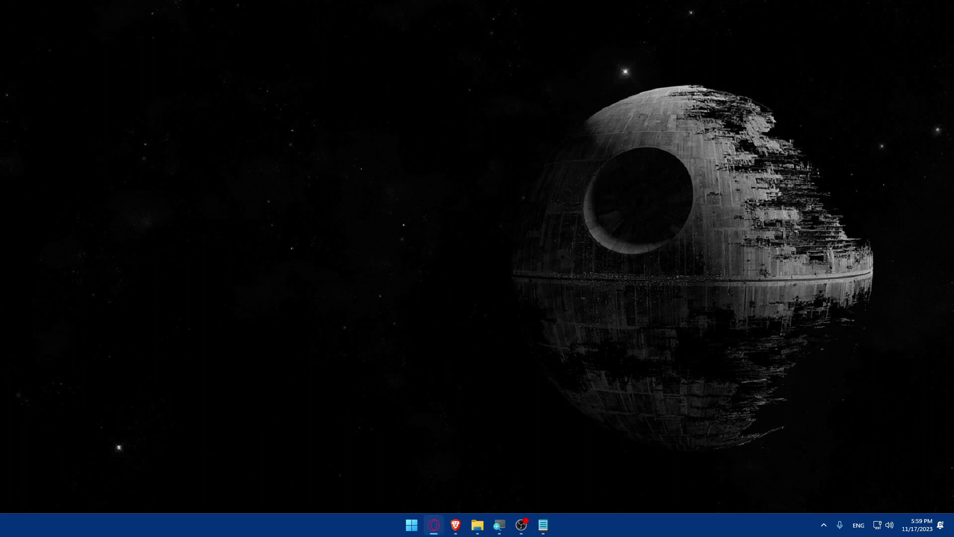
Launch Brave and search Google for 'bingx' to reach the BingX homepage
{"action": "left_click", "coordinate": [463, 525]}
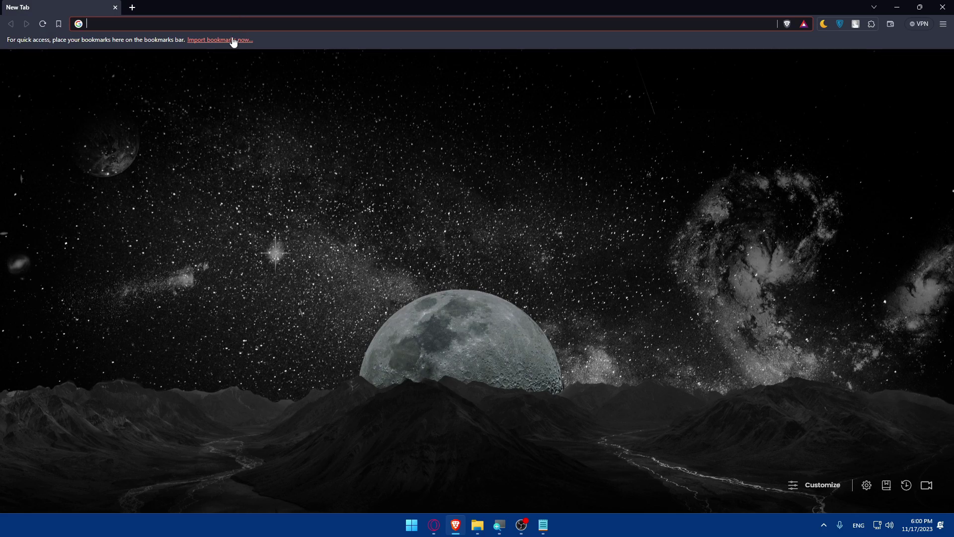
{"action": "type", "text": "bingx"}
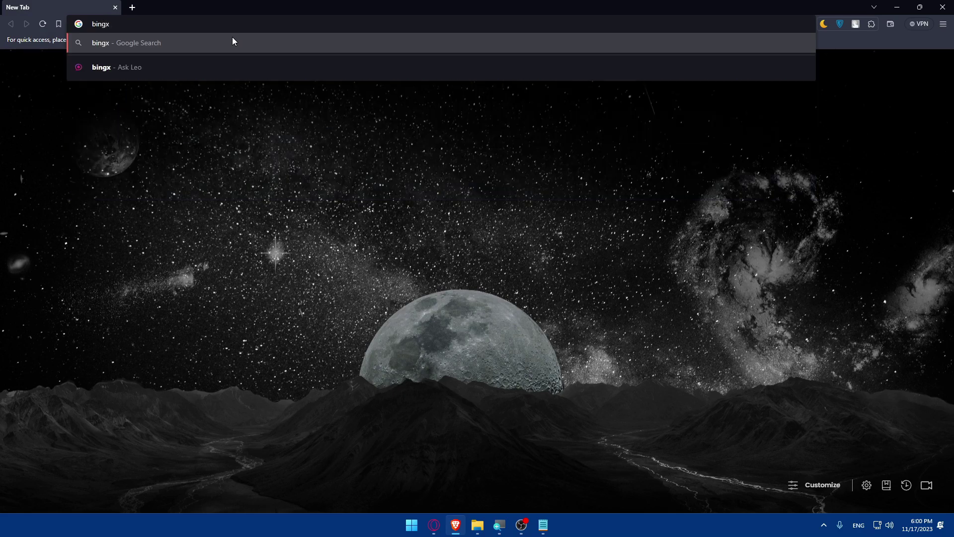
{"action": "key", "text": "Return"}
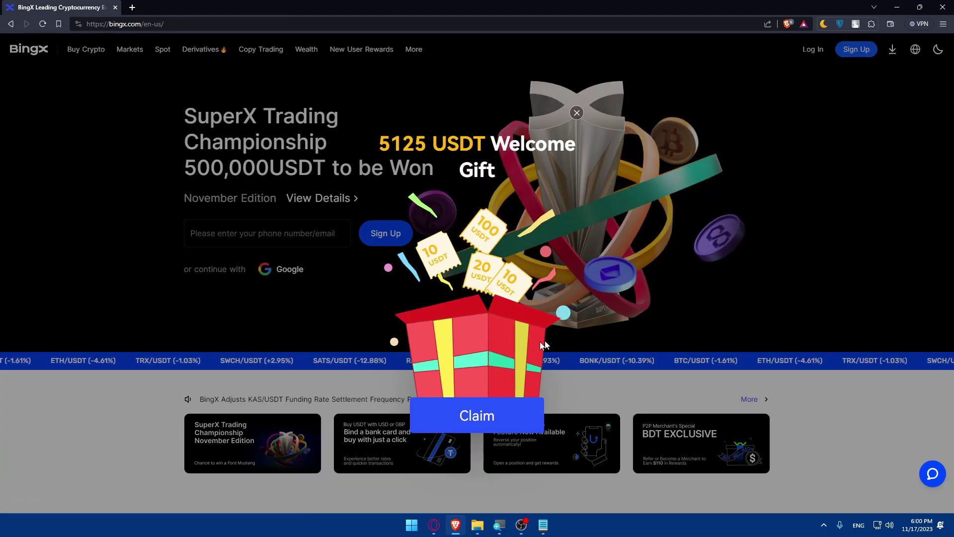
Close the 5125 USDT welcome-gift popup and browse the homepage to show its App Store, Google Play and QR download options
{"action": "left_click", "coordinate": [530, 109]}
{"action": "scroll", "coordinate": [529, 109], "scroll_direction": "down", "scroll_amount": 4}
{"action": "scroll", "coordinate": [530, 110], "scroll_direction": "up", "scroll_amount": 4}
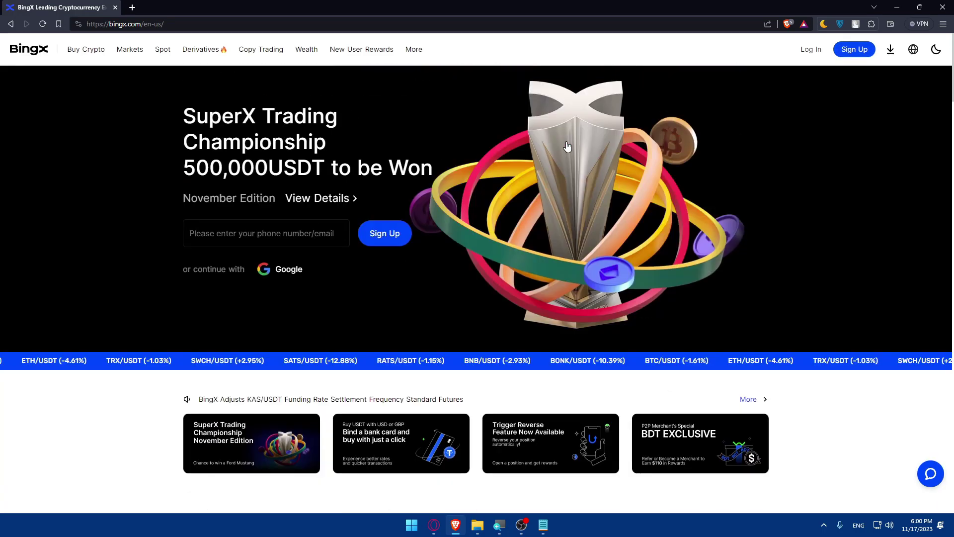
{"action": "scroll", "coordinate": [567, 144], "scroll_direction": "down", "scroll_amount": 15}
{"action": "scroll", "coordinate": [568, 145], "scroll_direction": "down", "scroll_amount": 16}
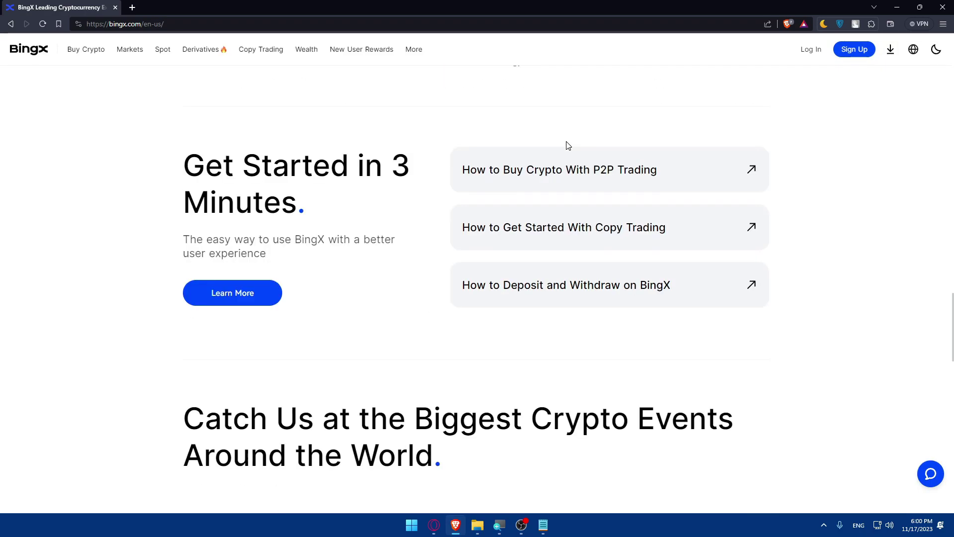
{"action": "scroll", "coordinate": [307, 185], "scroll_direction": "up", "scroll_amount": 5}
{"action": "scroll", "coordinate": [465, 282], "scroll_direction": "down", "scroll_amount": 2}
{"action": "scroll", "coordinate": [586, 273], "scroll_direction": "down", "scroll_amount": 20}
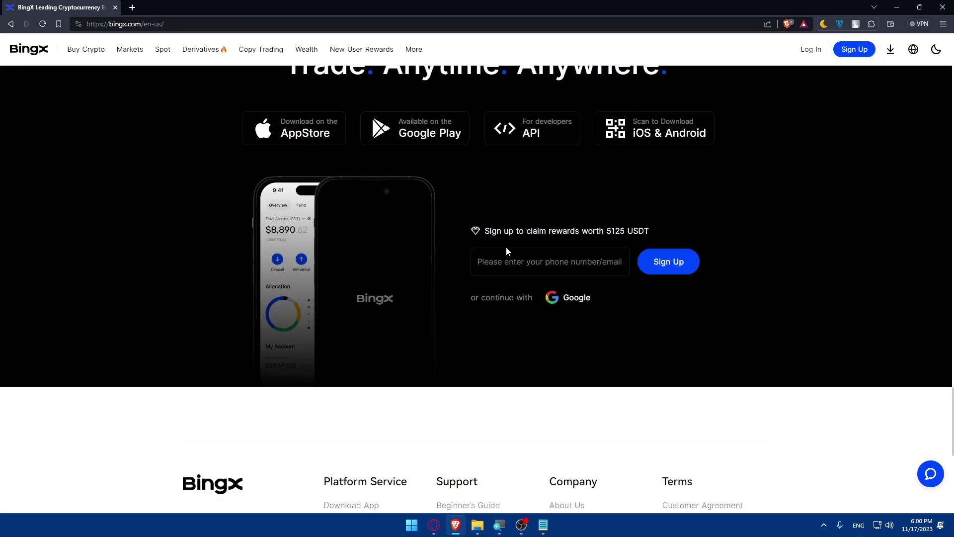
{"action": "scroll", "coordinate": [507, 249], "scroll_direction": "up", "scroll_amount": 20}
{"action": "scroll", "coordinate": [507, 249], "scroll_direction": "up", "scroll_amount": 15}
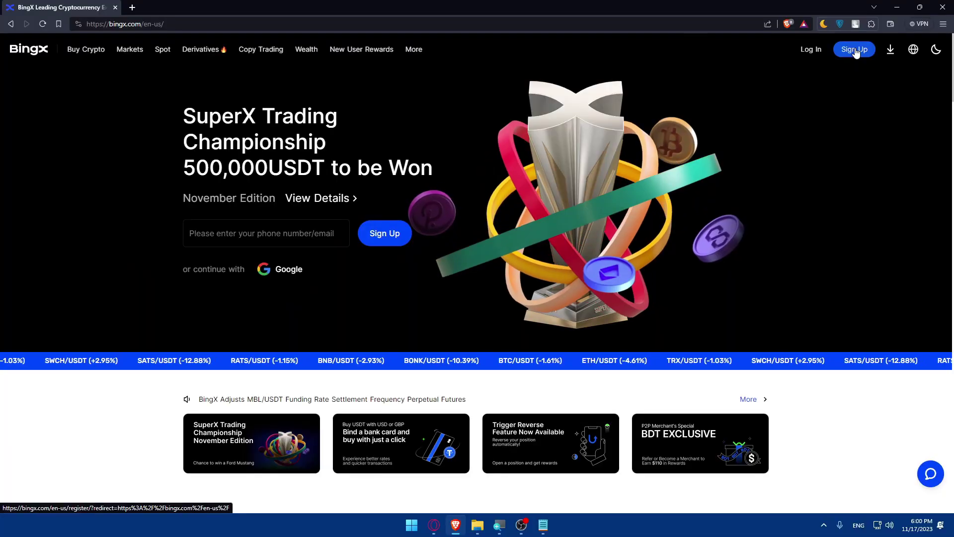
{"action": "mouse_move", "coordinate": [892, 52]}
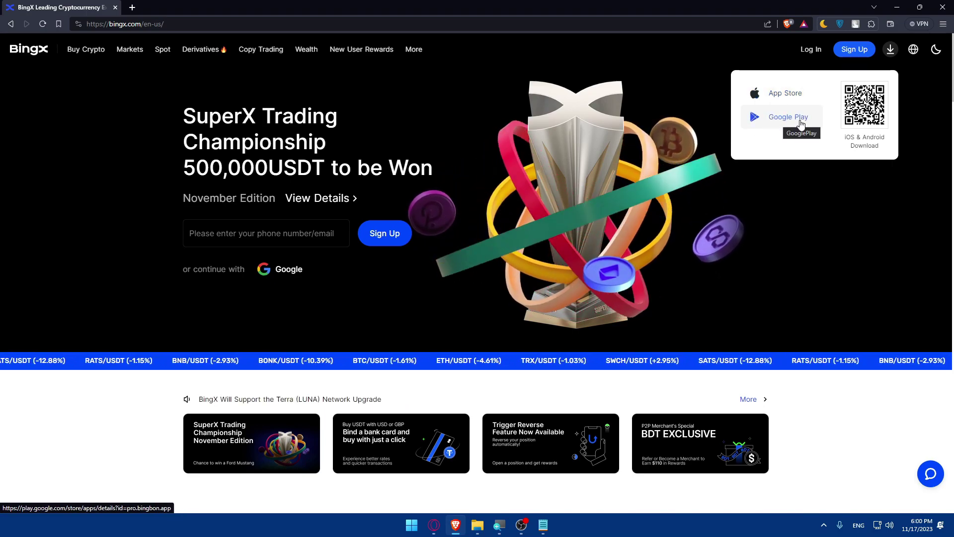
Register a BingX account with Continue with Google, confirm it, and close the event promotions popup
{"action": "left_click", "coordinate": [848, 53]}
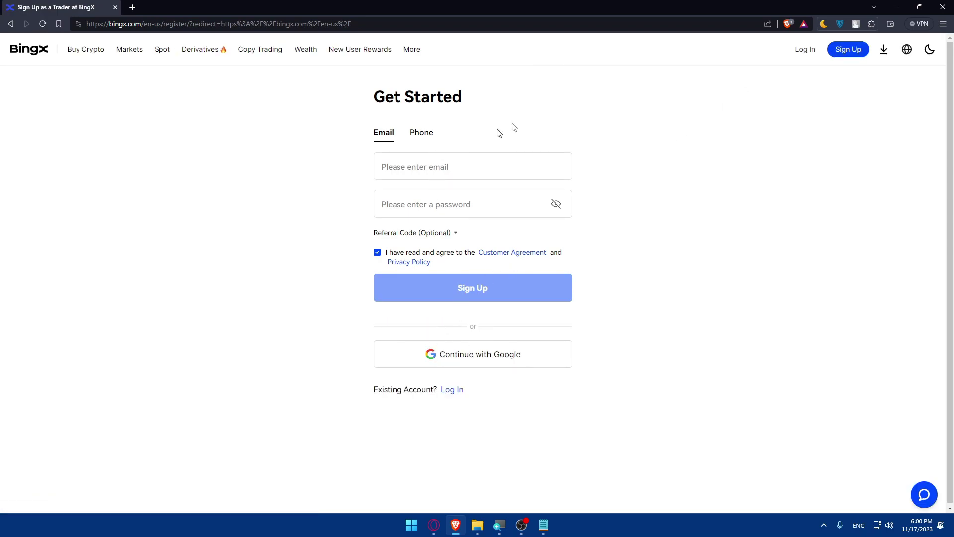
{"action": "left_click", "coordinate": [802, 52]}
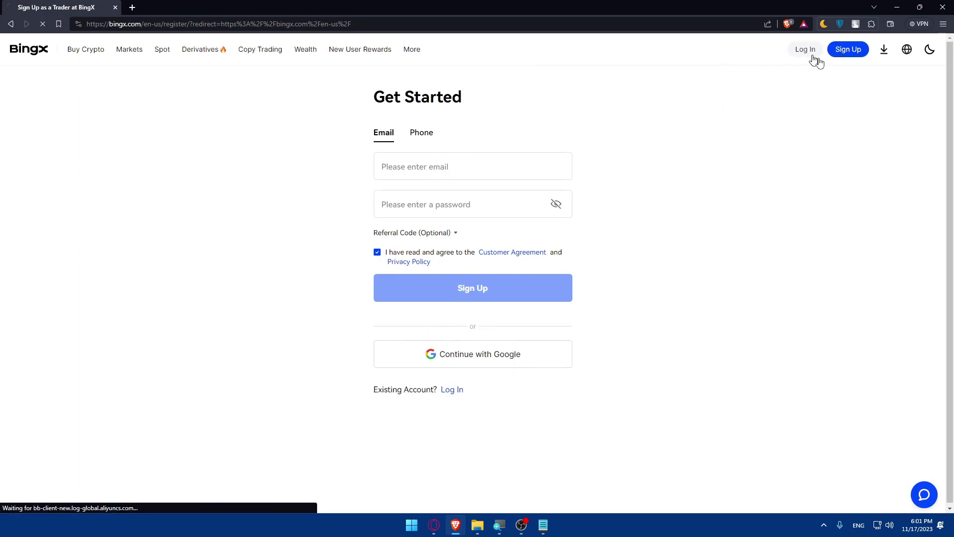
{"action": "left_click", "coordinate": [844, 52]}
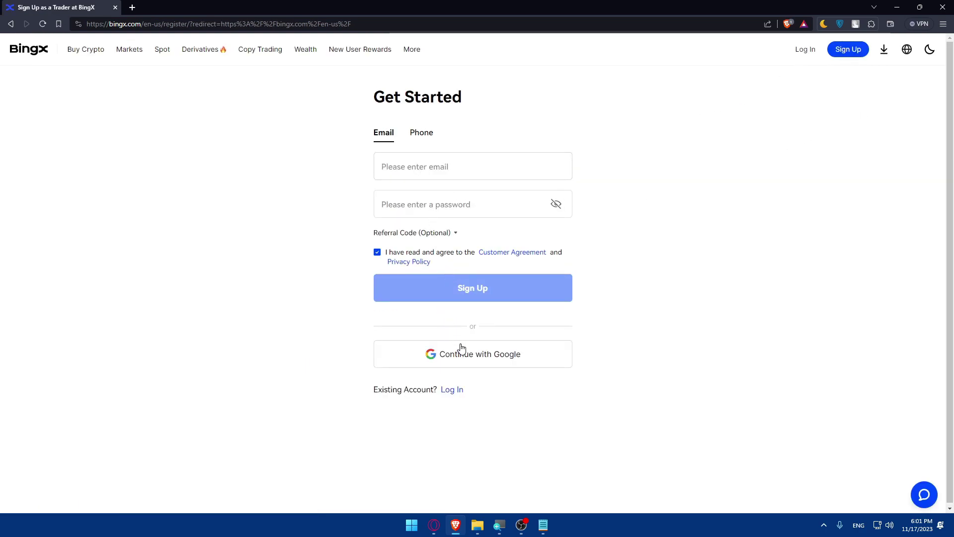
{"action": "left_click", "coordinate": [461, 351]}
{"action": "left_click", "coordinate": [467, 263]}
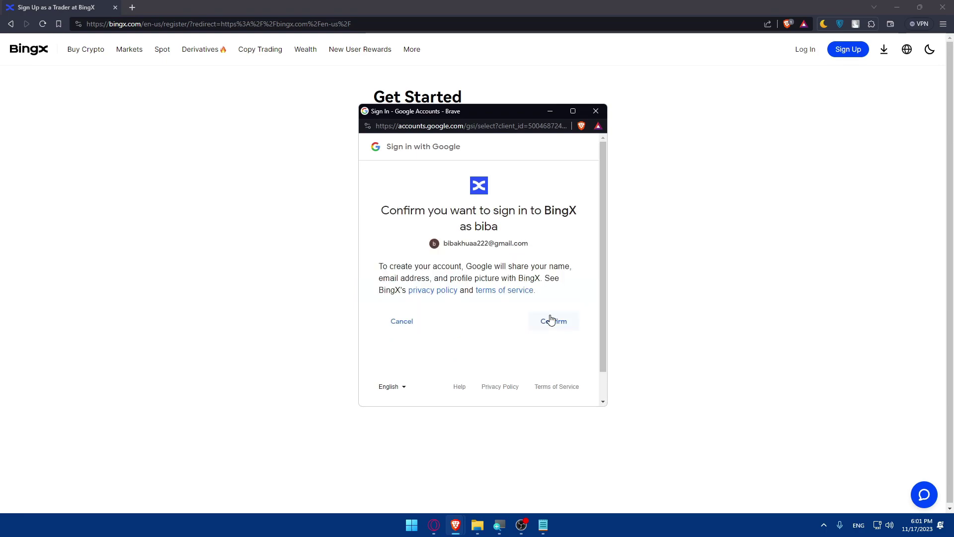
{"action": "left_click", "coordinate": [551, 321]}
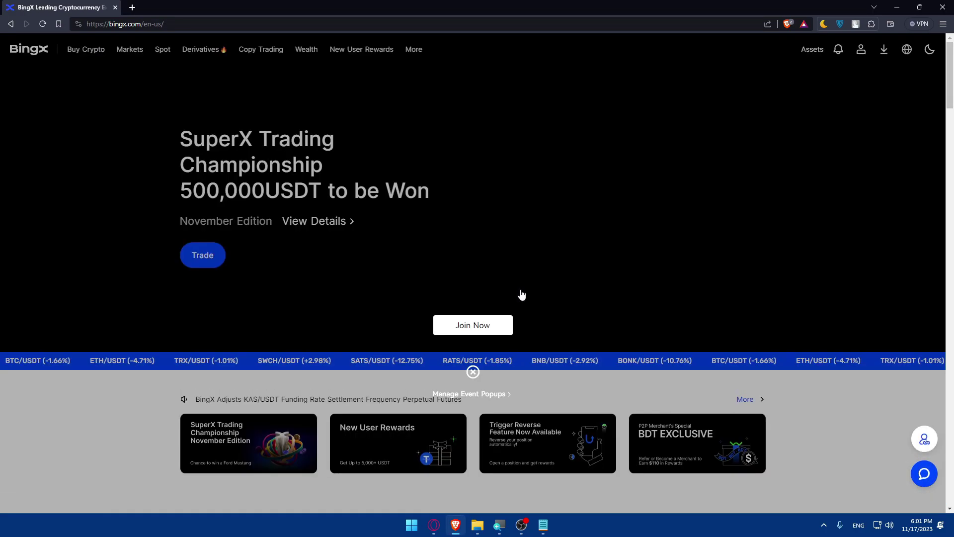
{"action": "left_click", "coordinate": [661, 250]}
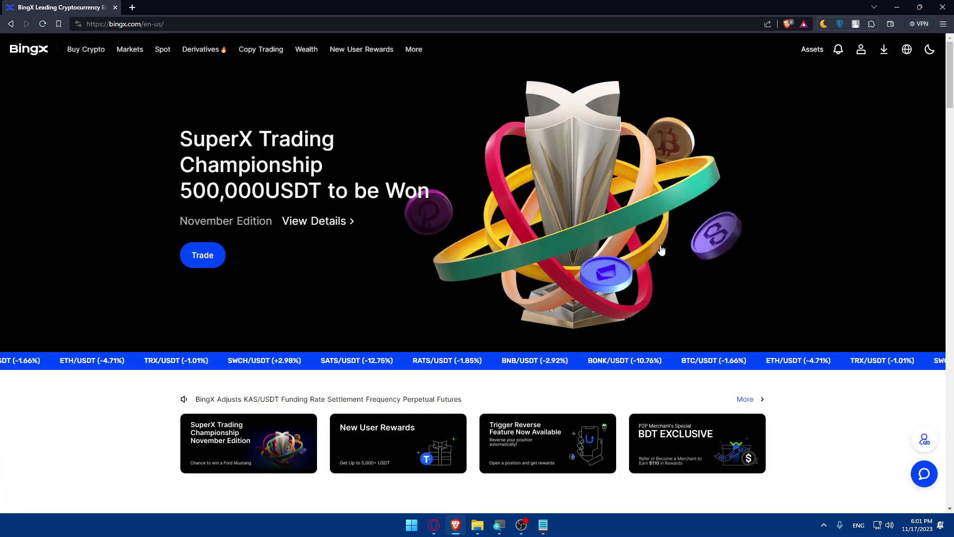
Load tradingview.com in a second Brave tab
{"action": "mouse_move", "coordinate": [860, 50]}
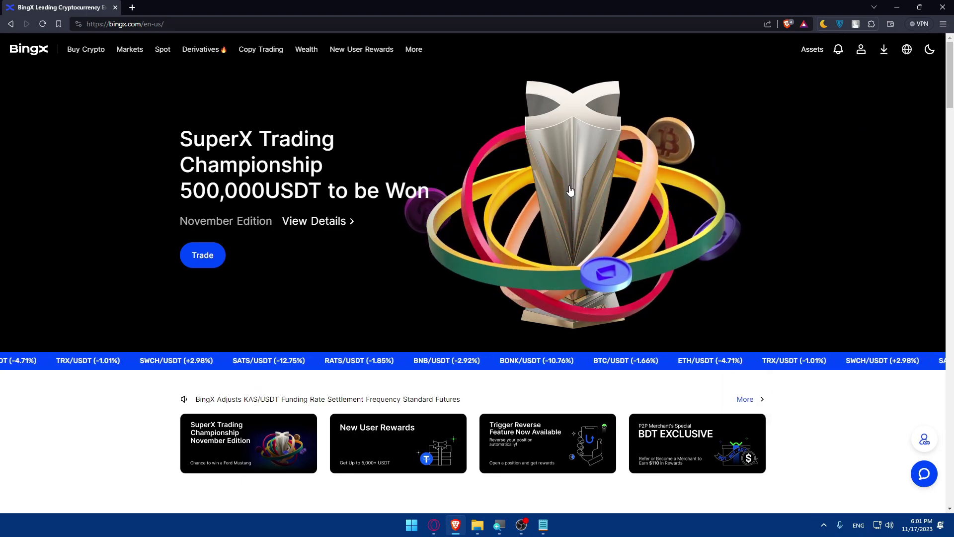
{"action": "left_click", "coordinate": [138, 9]}
{"action": "type", "text": "trad"}
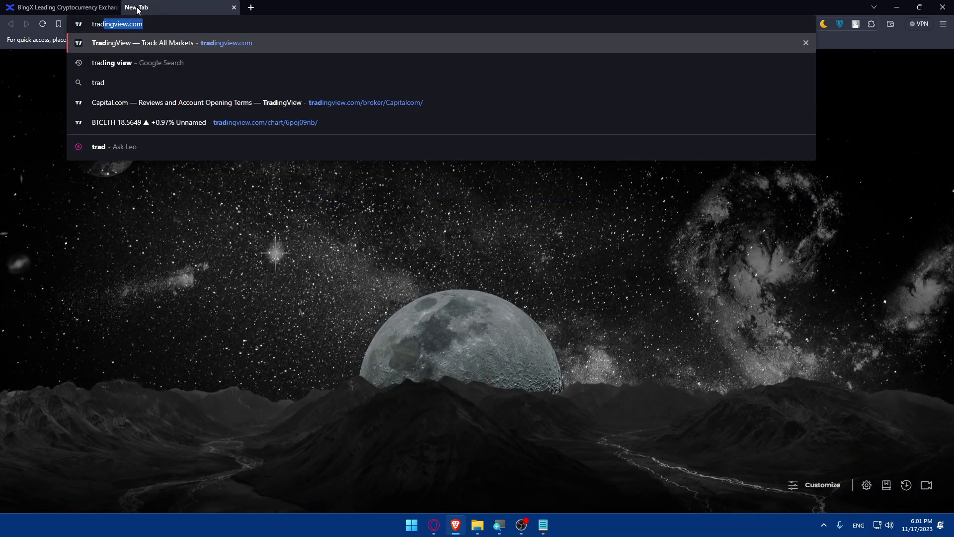
{"action": "type", "text": "ingview"}
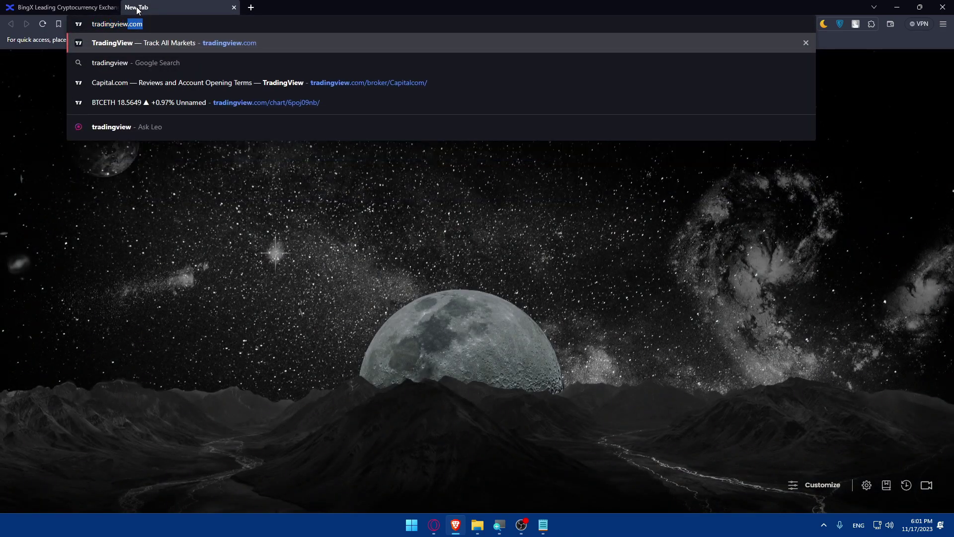
{"action": "type", "text": ".com"}
{"action": "key", "text": "Return"}
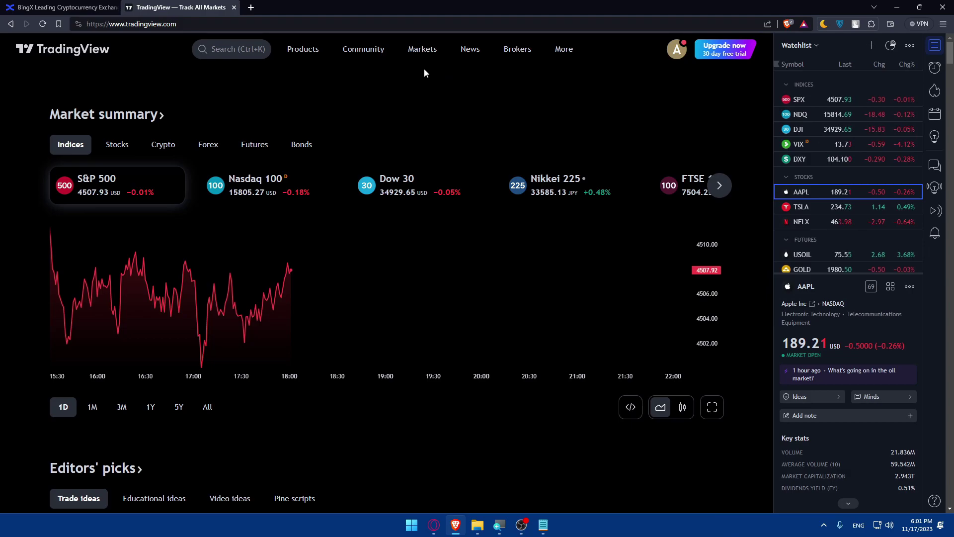
{"action": "scroll", "coordinate": [424, 73], "scroll_direction": "down", "scroll_amount": 7}
{"action": "scroll", "coordinate": [554, 130], "scroll_direction": "up", "scroll_amount": 8}
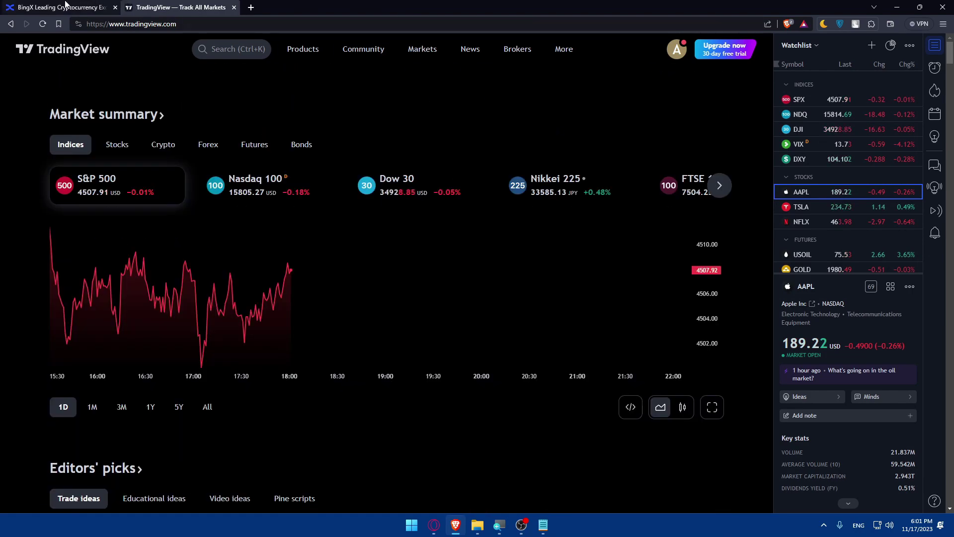
Switch to the BingX browser tab showing the signed-in homepage
{"action": "left_click", "coordinate": [119, 6]}
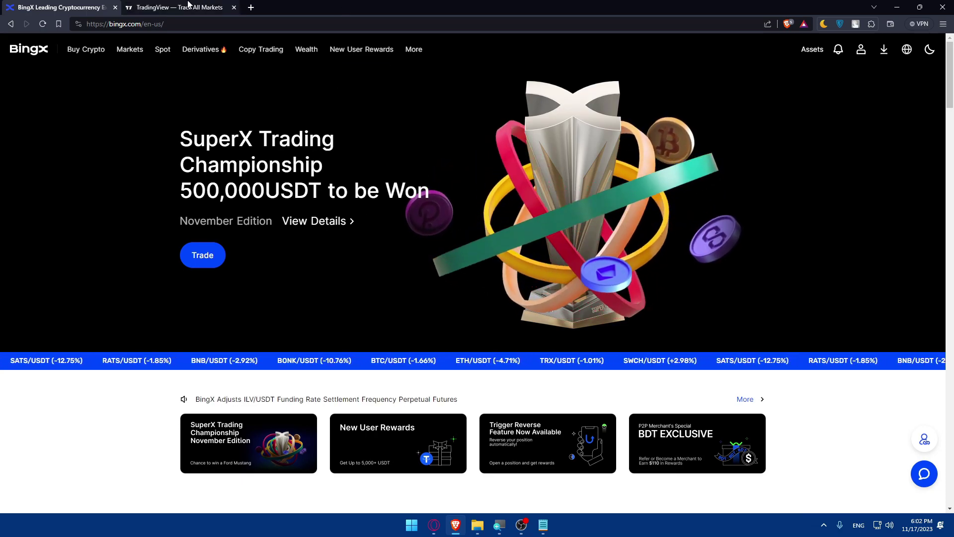
Switch back to the TradingView tab with Ctrl+Tab
{"action": "key", "text": "ctrl+Tab"}
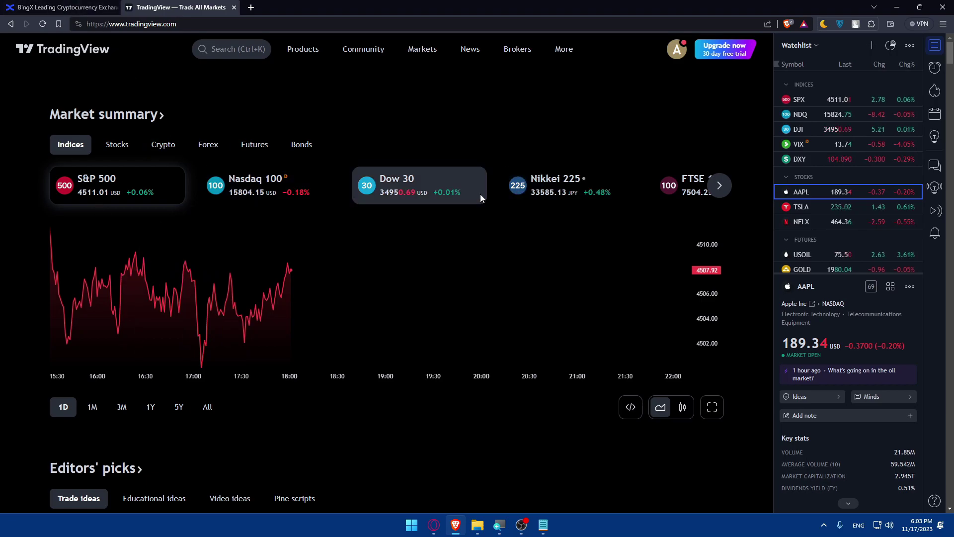
Open the FXCM broker page and start trading it on the AAPL chart, showing its Live/Demo prompt
{"action": "mouse_move", "coordinate": [511, 53]}
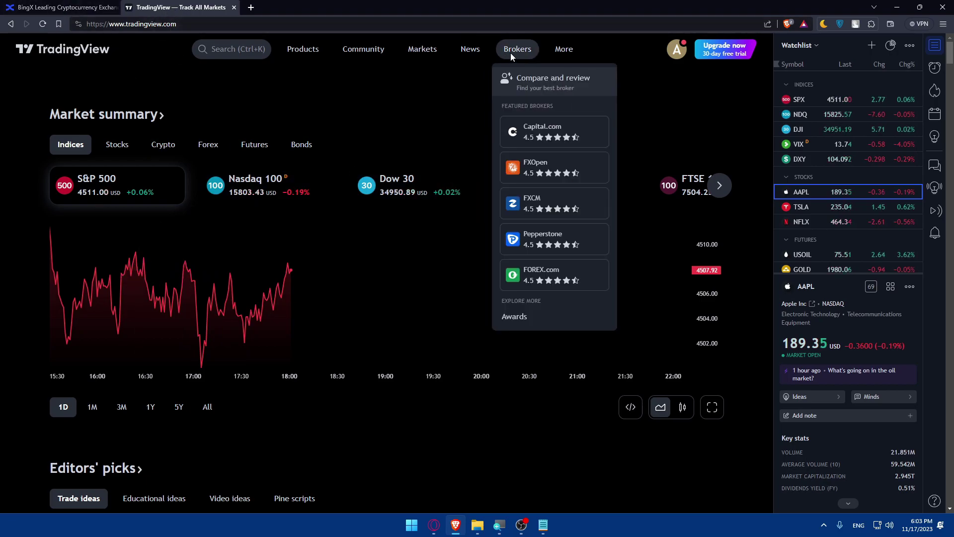
{"action": "left_click", "coordinate": [569, 210]}
{"action": "left_click", "coordinate": [598, 294]}
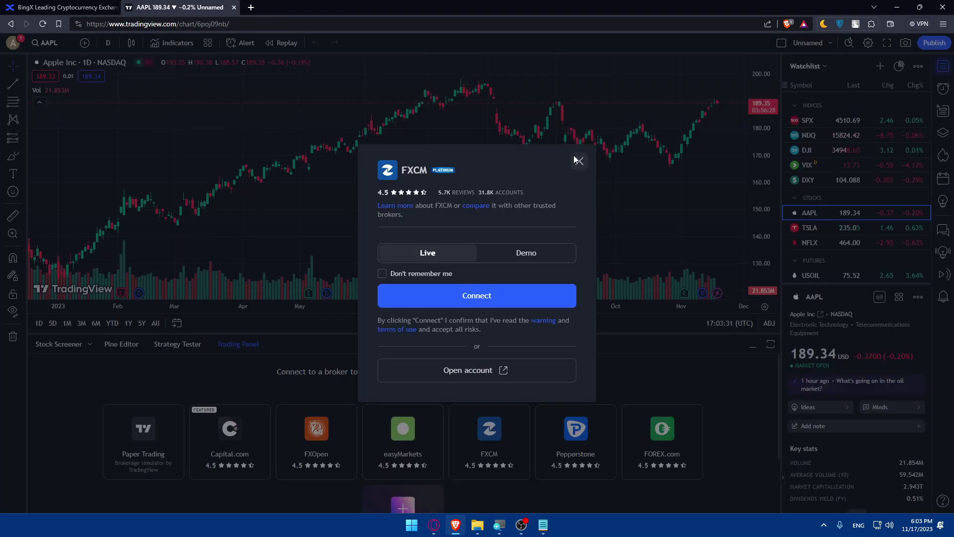
Close the FXCM prompt and show the full list of supported brokers
{"action": "left_click", "coordinate": [577, 160]}
{"action": "scroll", "coordinate": [369, 353], "scroll_direction": "down", "scroll_amount": 2}
{"action": "scroll", "coordinate": [326, 366], "scroll_direction": "up", "scroll_amount": 2}
{"action": "scroll", "coordinate": [326, 366], "scroll_direction": "down", "scroll_amount": 2}
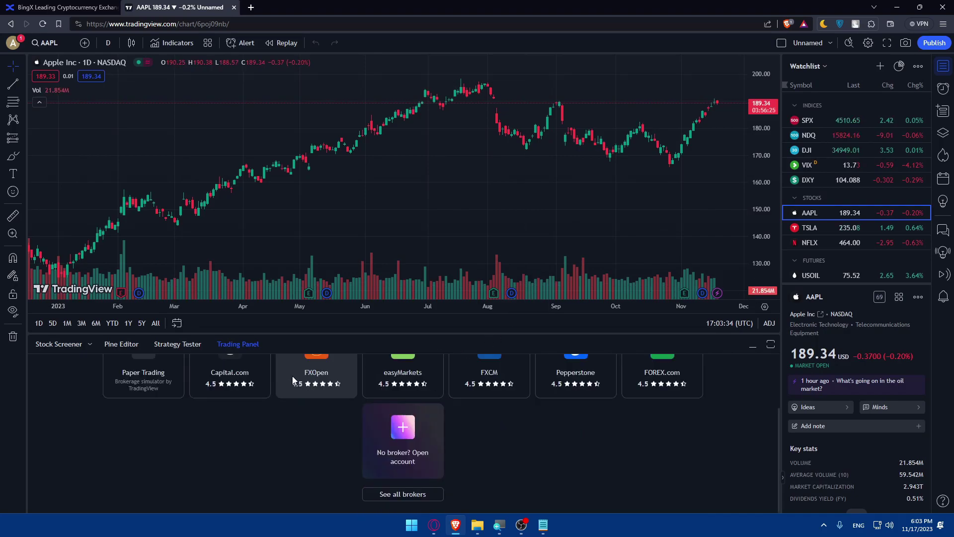
{"action": "left_click", "coordinate": [414, 494]}
{"action": "scroll", "coordinate": [410, 429], "scroll_direction": "up", "scroll_amount": 2}
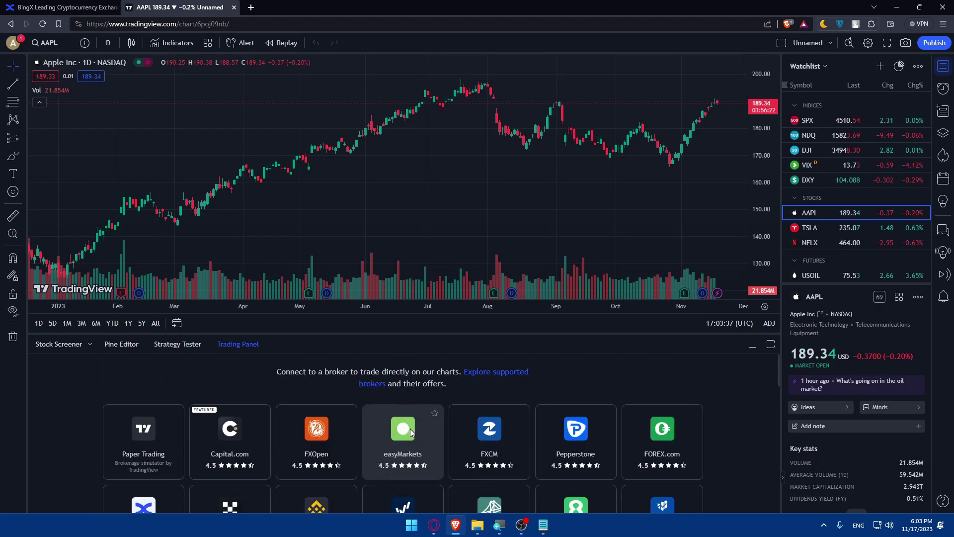
{"action": "scroll", "coordinate": [410, 429], "scroll_direction": "down", "scroll_amount": 5}
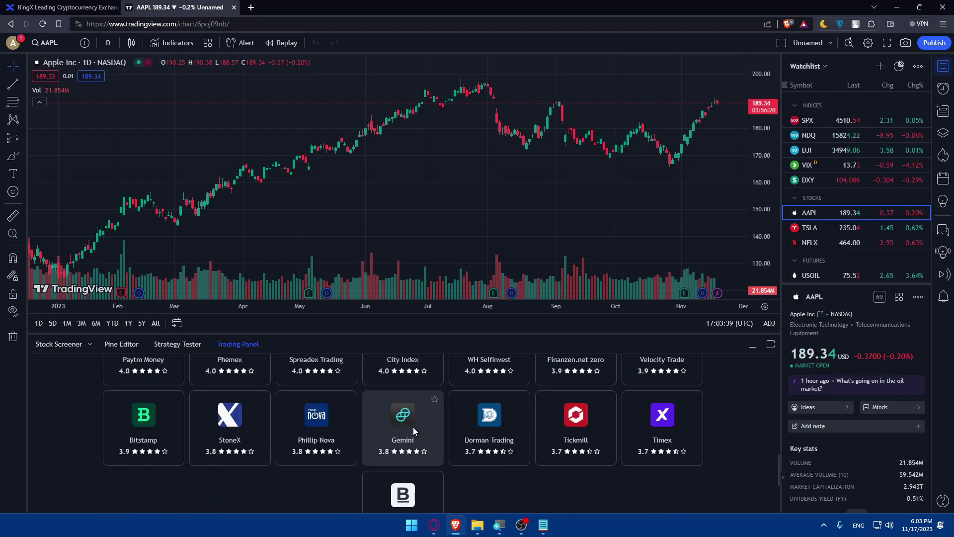
{"action": "scroll", "coordinate": [413, 427], "scroll_direction": "up", "scroll_amount": 5}
{"action": "scroll", "coordinate": [413, 428], "scroll_direction": "down", "scroll_amount": 6}
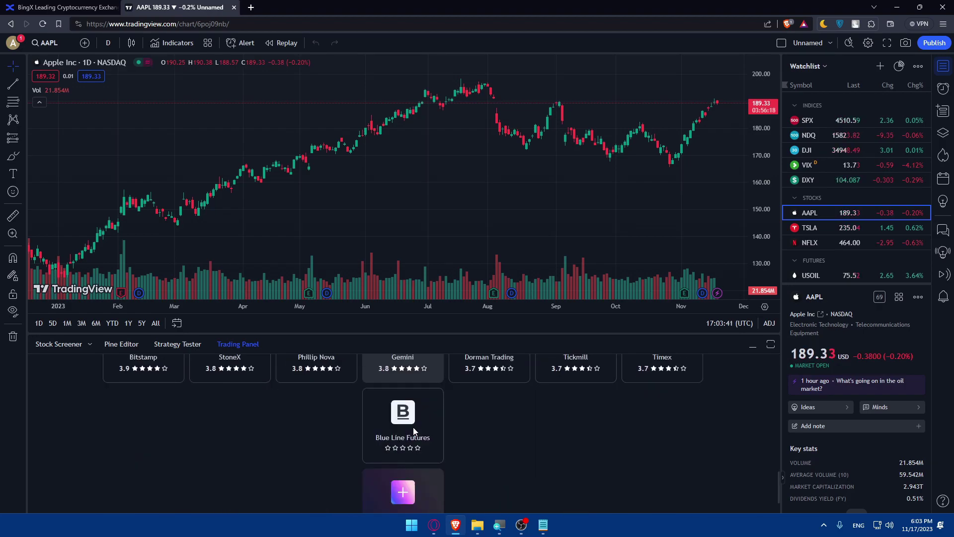
{"action": "scroll", "coordinate": [415, 426], "scroll_direction": "down", "scroll_amount": 1}
{"action": "scroll", "coordinate": [403, 422], "scroll_direction": "up", "scroll_amount": 10}
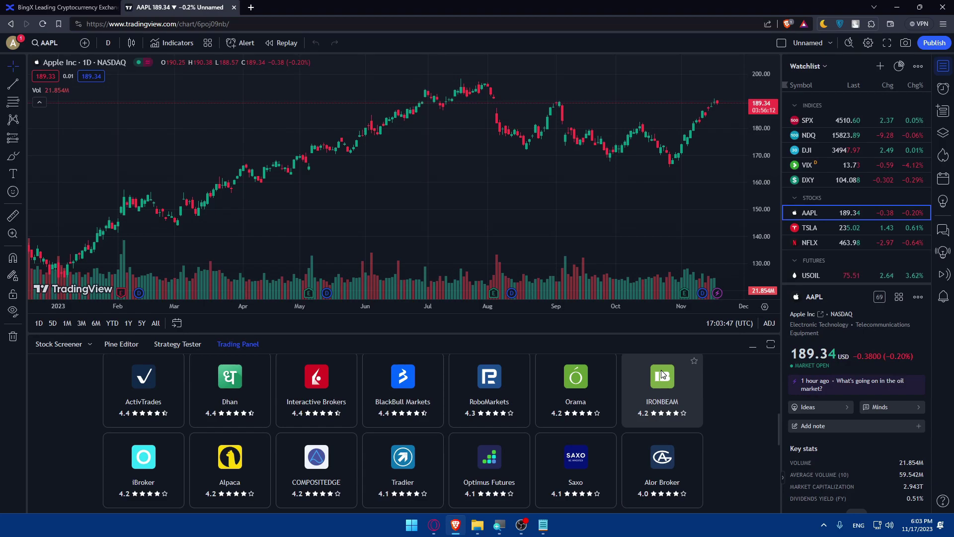
Find 'bingx' in the broker list and open the BingX connection dialog
{"action": "key", "text": "ctrl+f"}
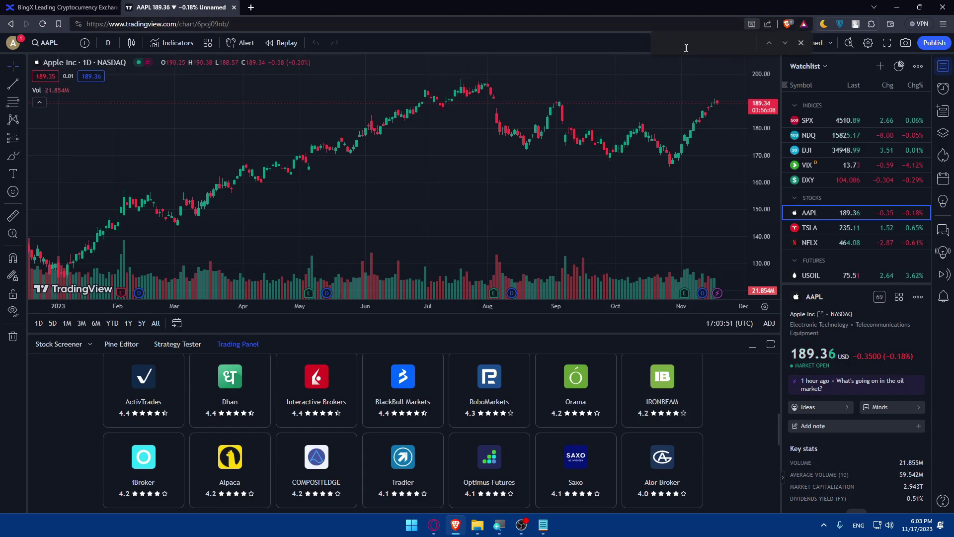
{"action": "type", "text": "bingx"}
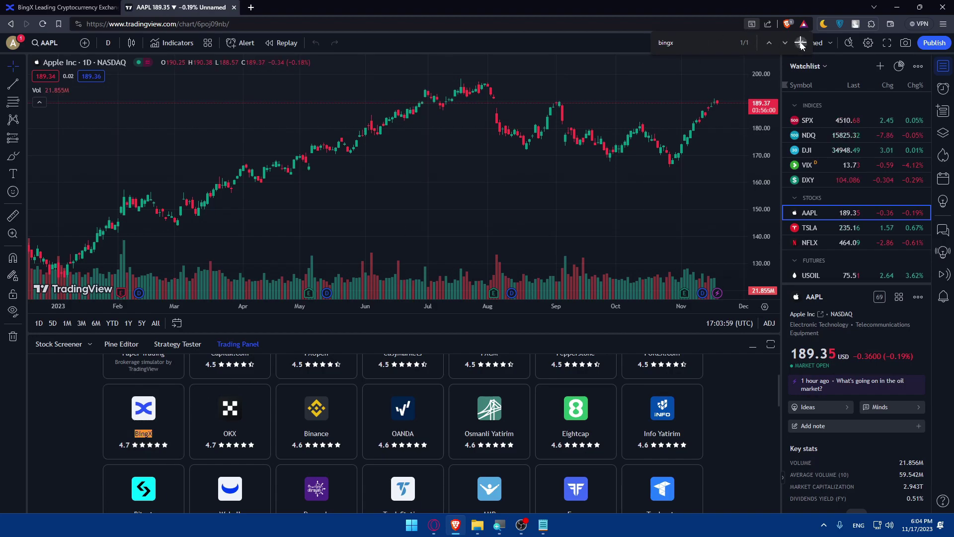
{"action": "key", "text": "Escape"}
{"action": "scroll", "coordinate": [398, 422], "scroll_direction": "down", "scroll_amount": 10}
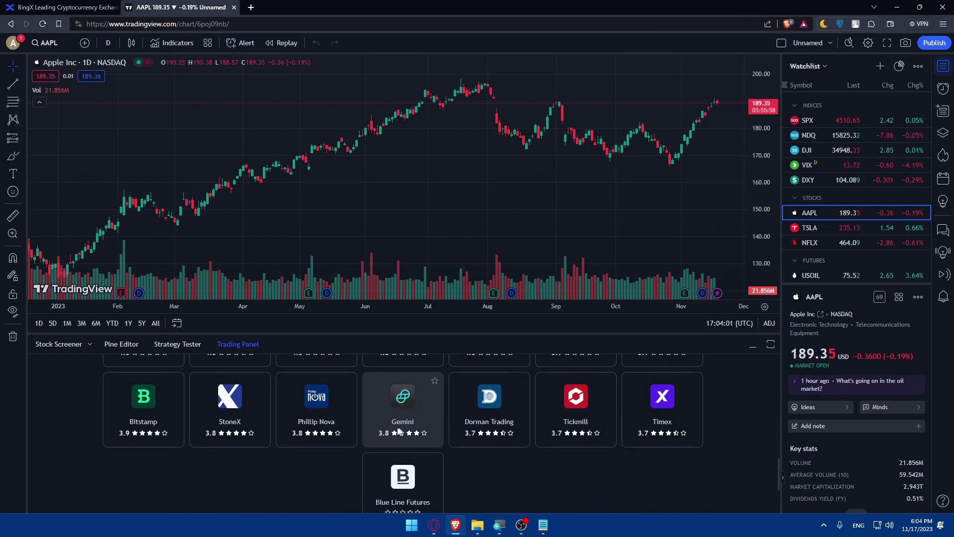
{"action": "scroll", "coordinate": [299, 424], "scroll_direction": "up", "scroll_amount": 5}
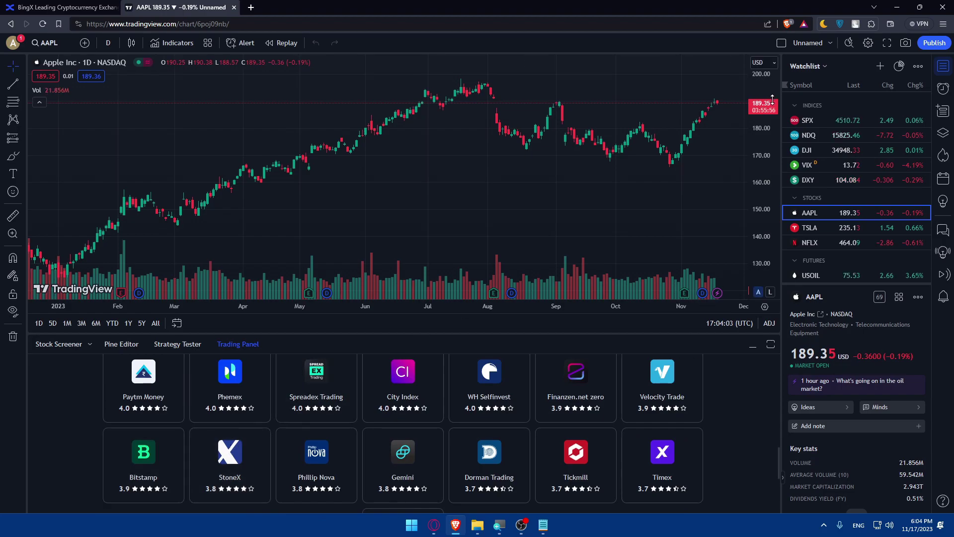
{"action": "key", "text": "ctrl+f"}
{"action": "type", "text": "bin"}
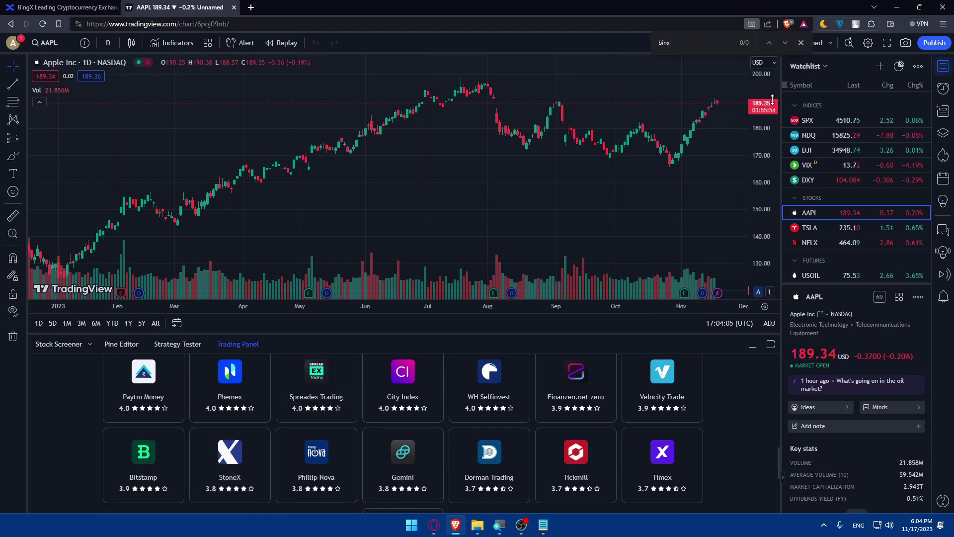
{"action": "type", "text": "g"}
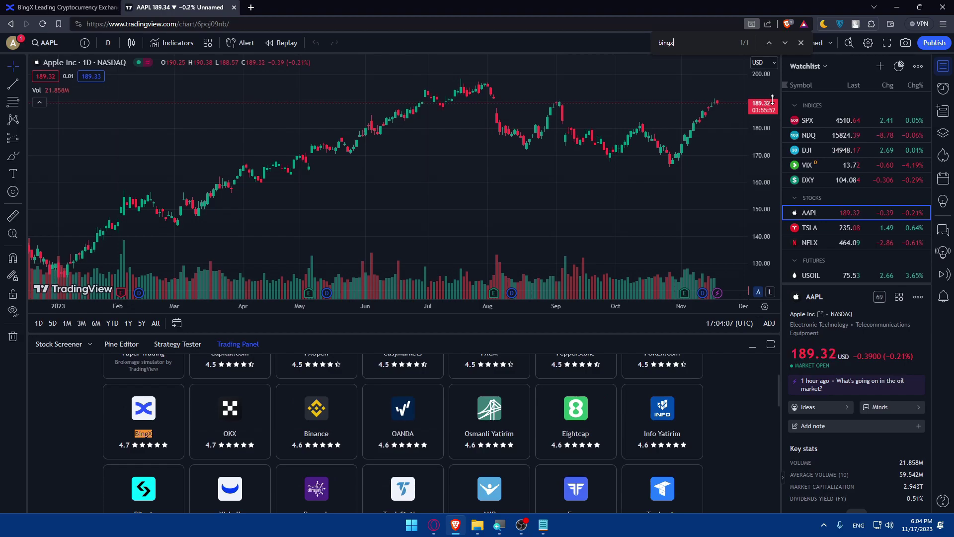
{"action": "type", "text": "x"}
{"action": "scroll", "coordinate": [221, 440], "scroll_direction": "down", "scroll_amount": 3}
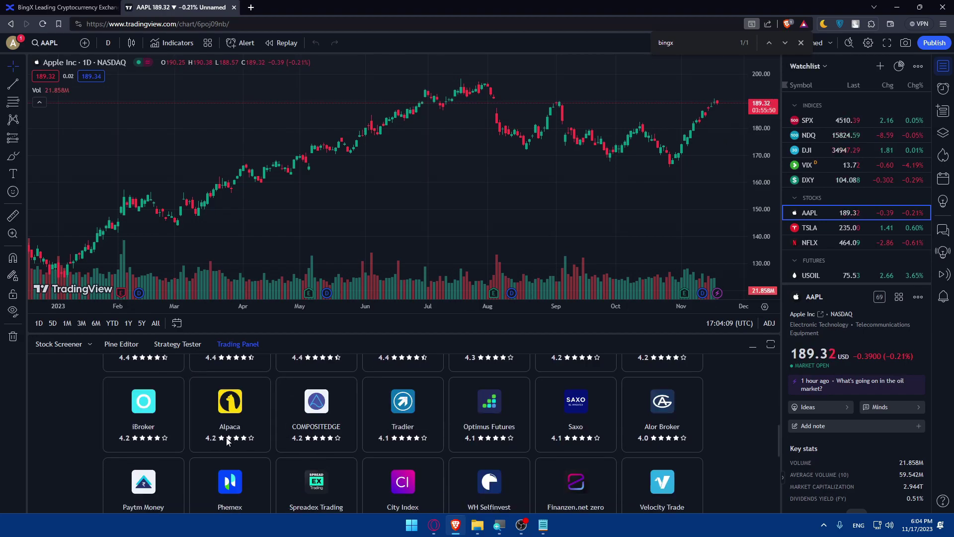
{"action": "scroll", "coordinate": [222, 441], "scroll_direction": "up", "scroll_amount": 3}
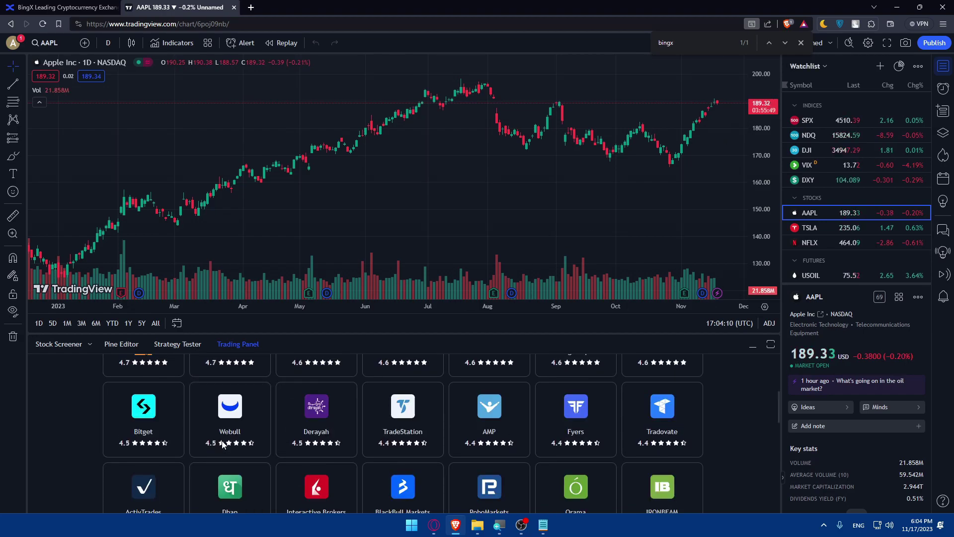
{"action": "left_click", "coordinate": [801, 42]}
{"action": "left_click", "coordinate": [143, 410]}
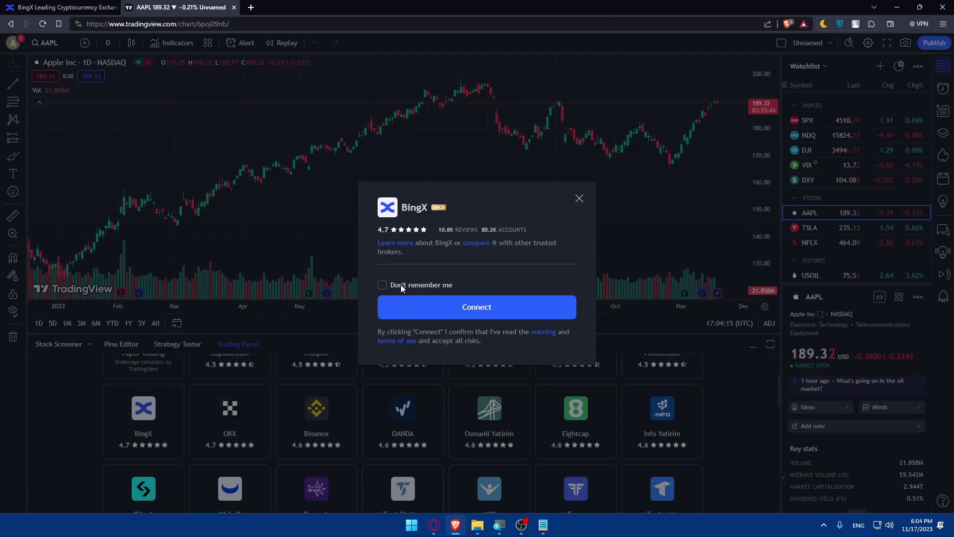
Turn on Don't remember me in the BingX dialog to start the connection
{"action": "left_click", "coordinate": [382, 285]}
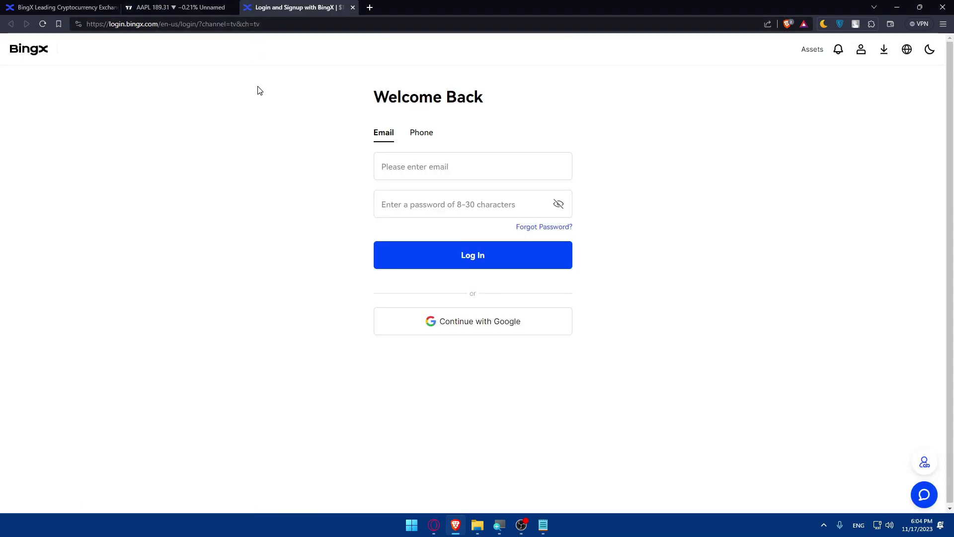
Check TradingView's connection progress, then sign in to BingX with the first Google account
{"action": "left_click", "coordinate": [226, 6]}
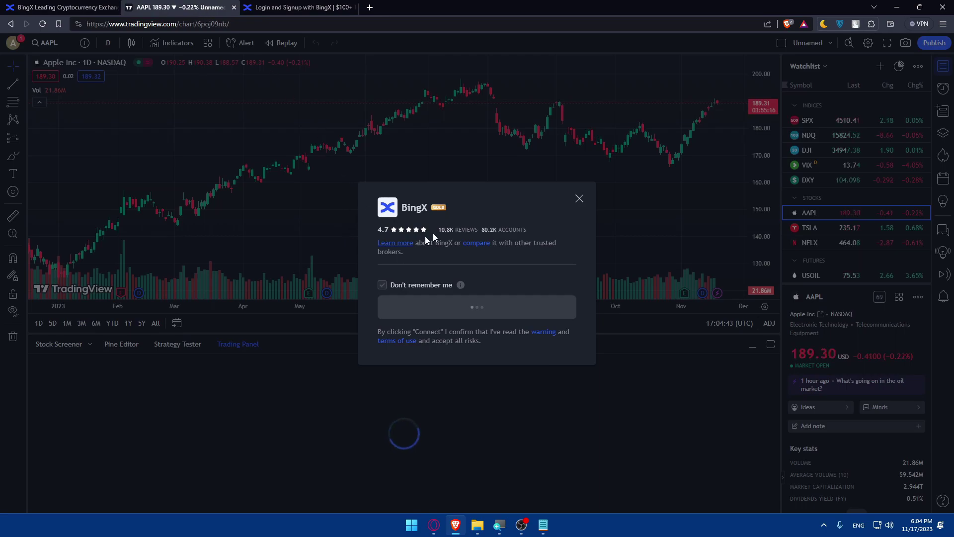
{"action": "left_click", "coordinate": [271, 6]}
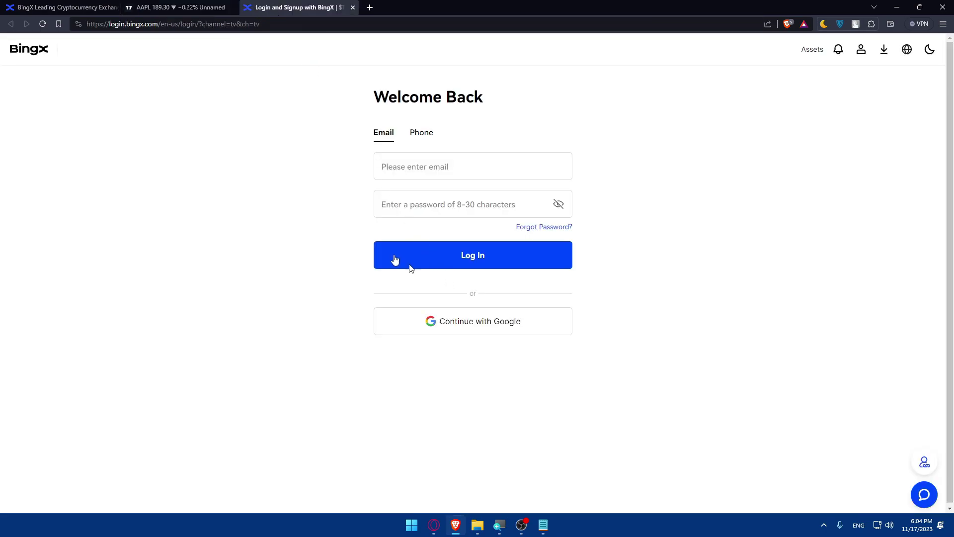
{"action": "left_click", "coordinate": [179, 7]}
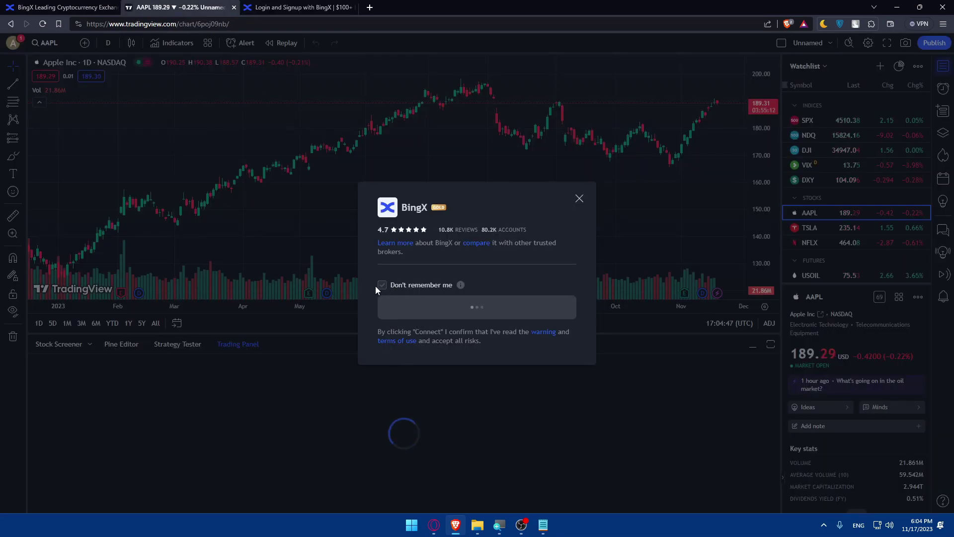
{"action": "left_click", "coordinate": [264, 6]}
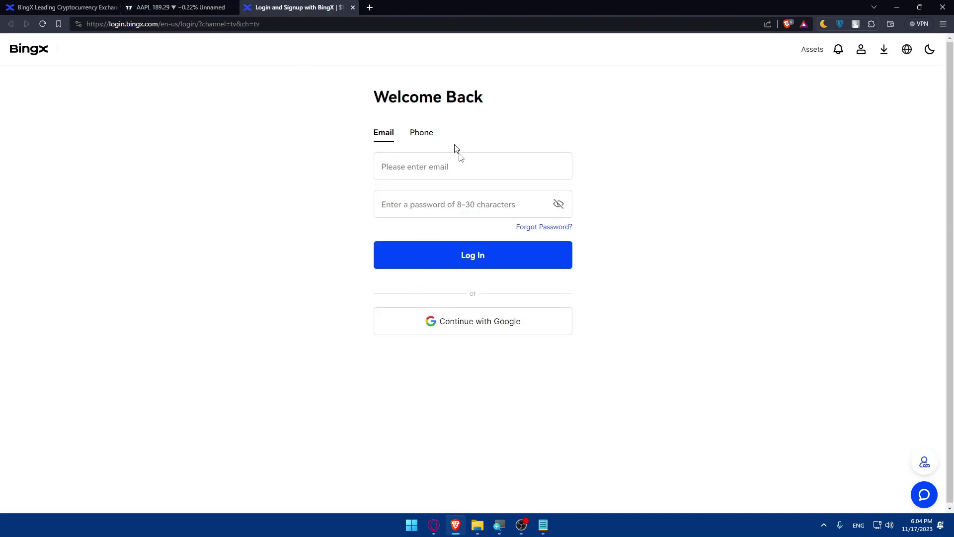
{"action": "left_click", "coordinate": [480, 332]}
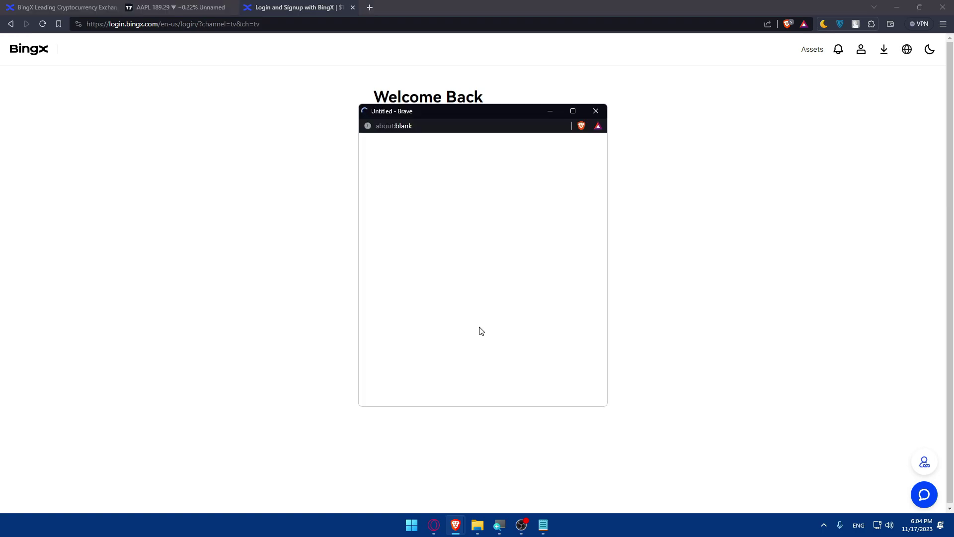
{"action": "left_click", "coordinate": [437, 263]}
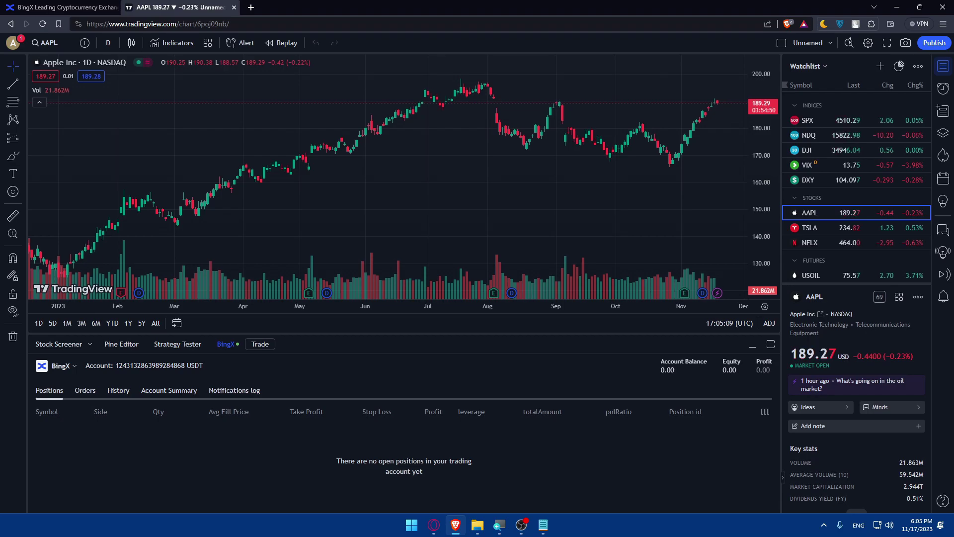
Scroll the BingX Trading Panel to confirm the positions list is empty
{"action": "scroll", "coordinate": [465, 172], "scroll_direction": "down", "scroll_amount": 4}
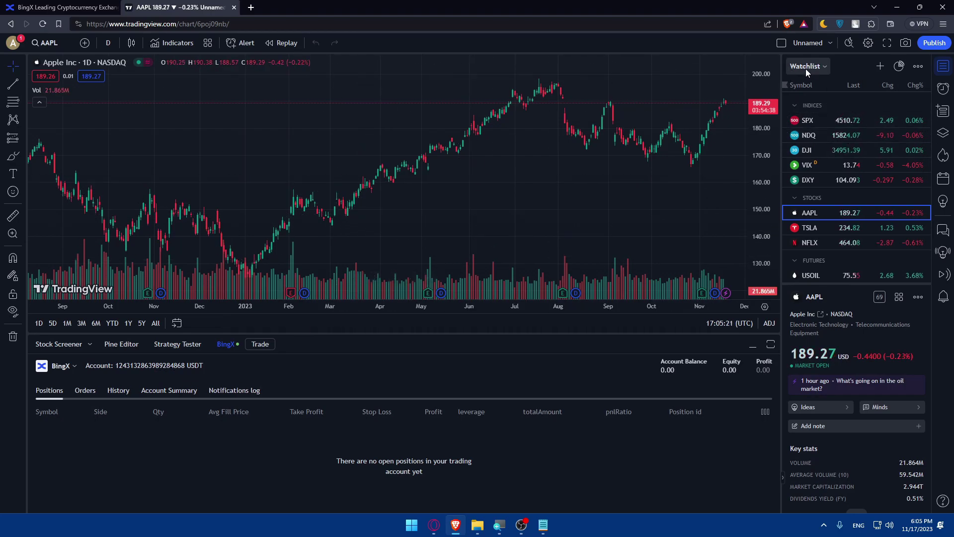
Bring up the Add symbol dialog and browse the forex, index and crypto lists
{"action": "left_click", "coordinate": [879, 65]}
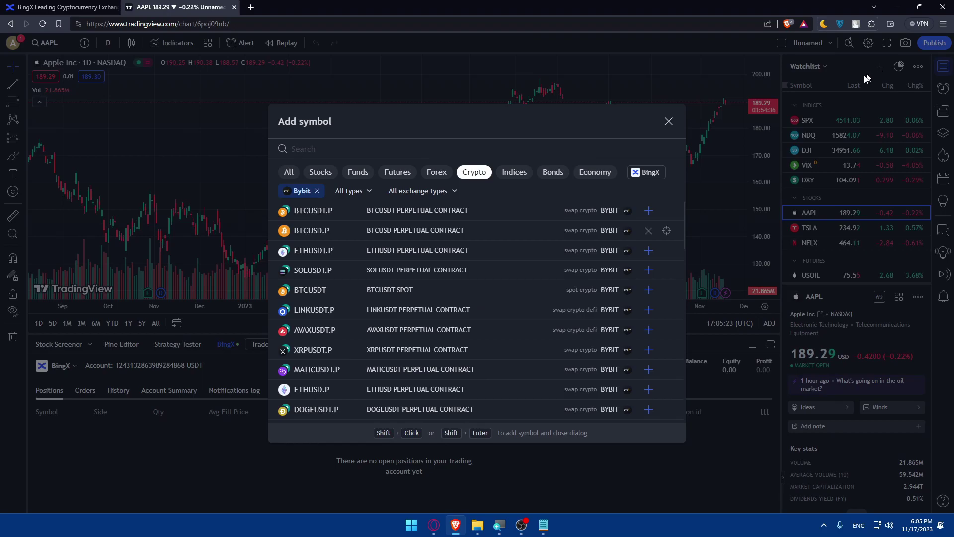
{"action": "left_click", "coordinate": [437, 171]}
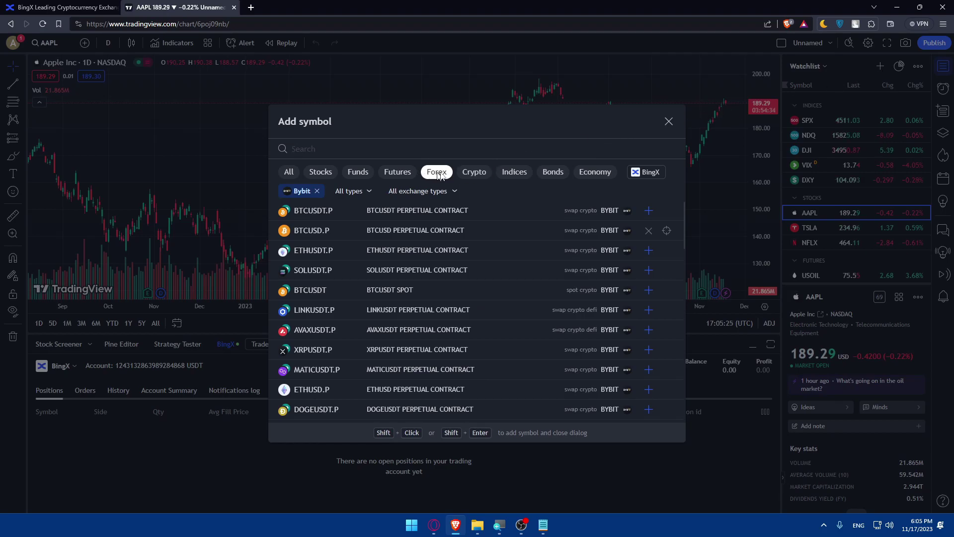
{"action": "left_click", "coordinate": [502, 171]}
{"action": "left_click", "coordinate": [474, 171]}
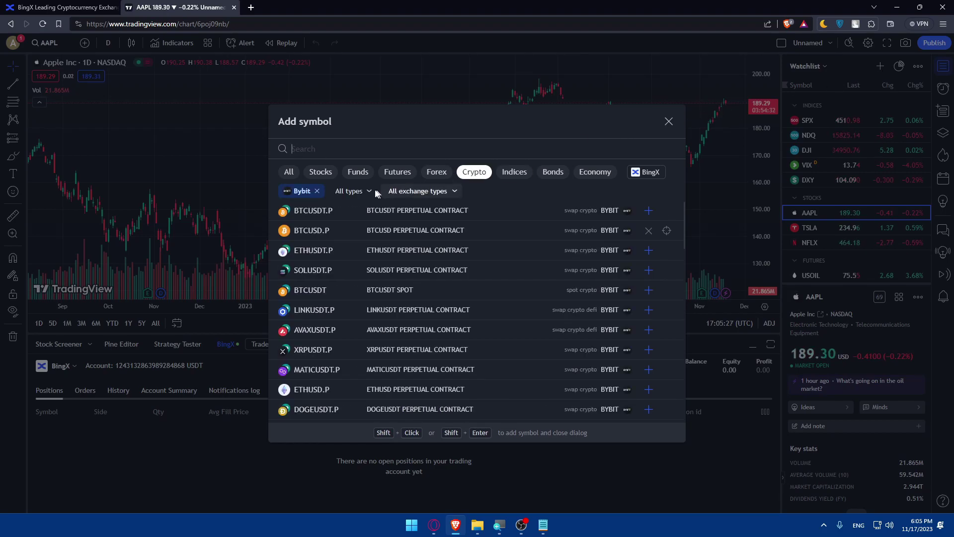
Swap the Bybit source filter for BingX and add BTCUSDT.PS and SOLUSDT.PS
{"action": "left_click", "coordinate": [317, 191]}
{"action": "left_click", "coordinate": [305, 190]}
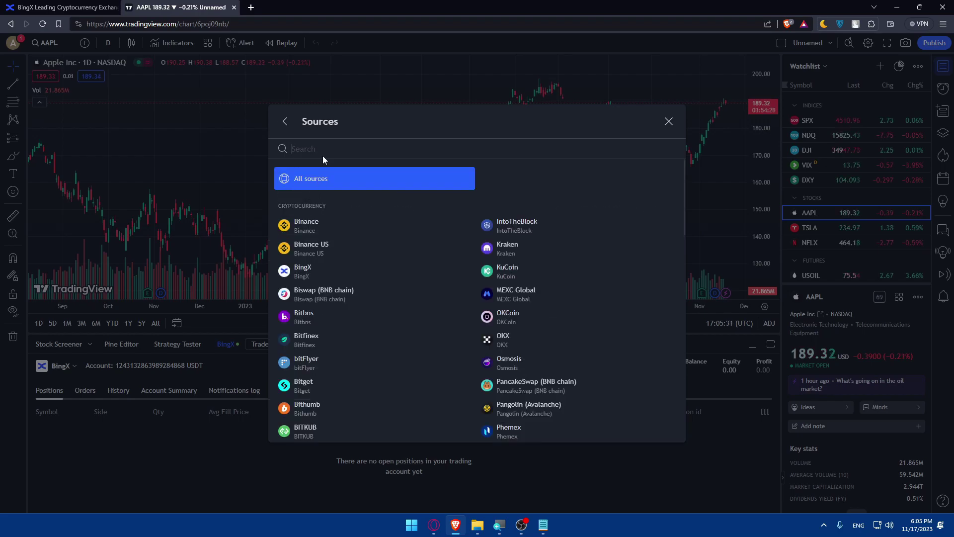
{"action": "type", "text": "bingx"}
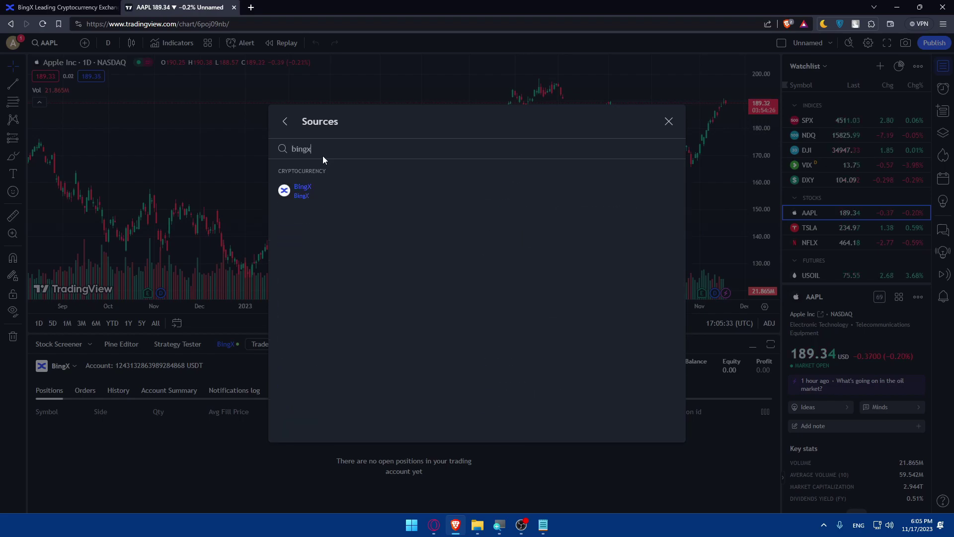
{"action": "left_click", "coordinate": [313, 194]}
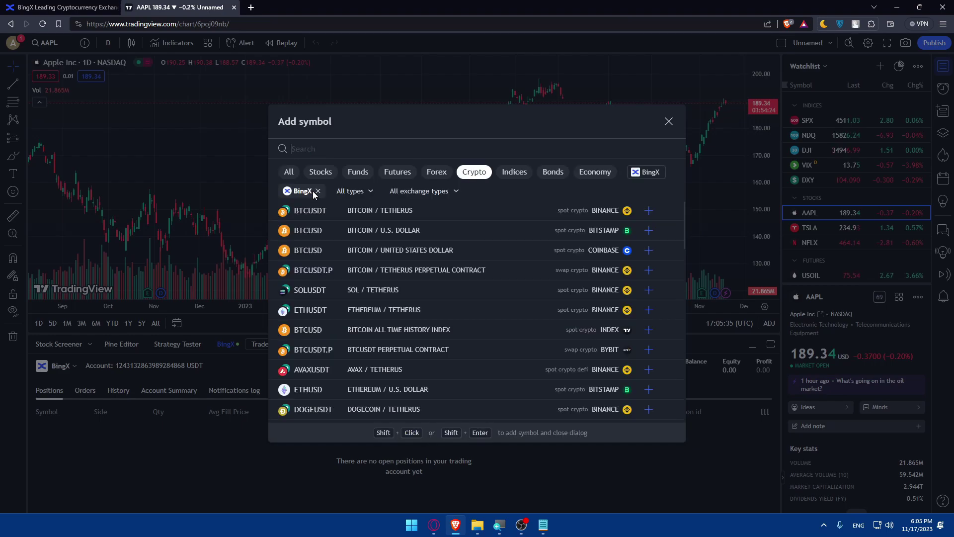
{"action": "scroll", "coordinate": [532, 298], "scroll_direction": "down", "scroll_amount": 2}
{"action": "scroll", "coordinate": [532, 285], "scroll_direction": "down", "scroll_amount": 3}
{"action": "scroll", "coordinate": [532, 285], "scroll_direction": "up", "scroll_amount": 5}
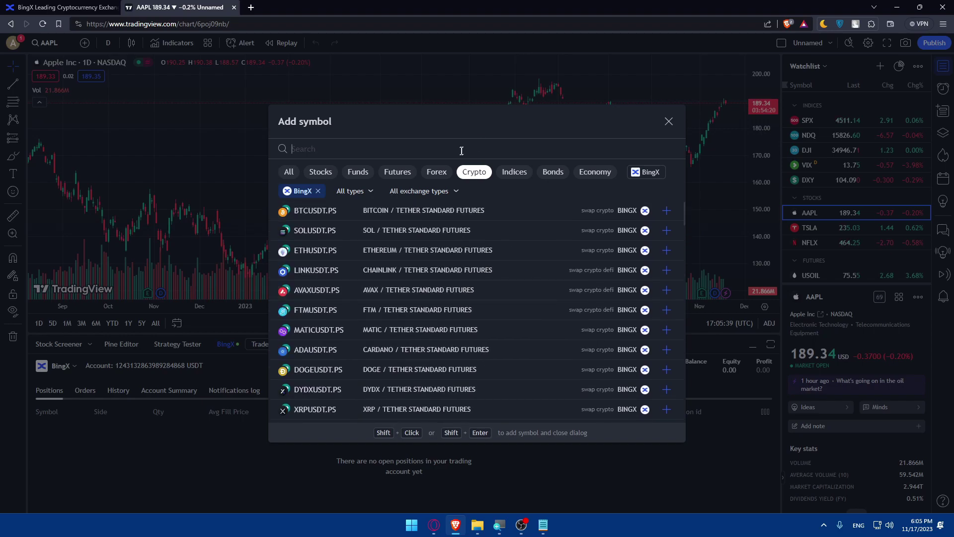
{"action": "left_click", "coordinate": [666, 211]}
{"action": "left_click", "coordinate": [648, 230]}
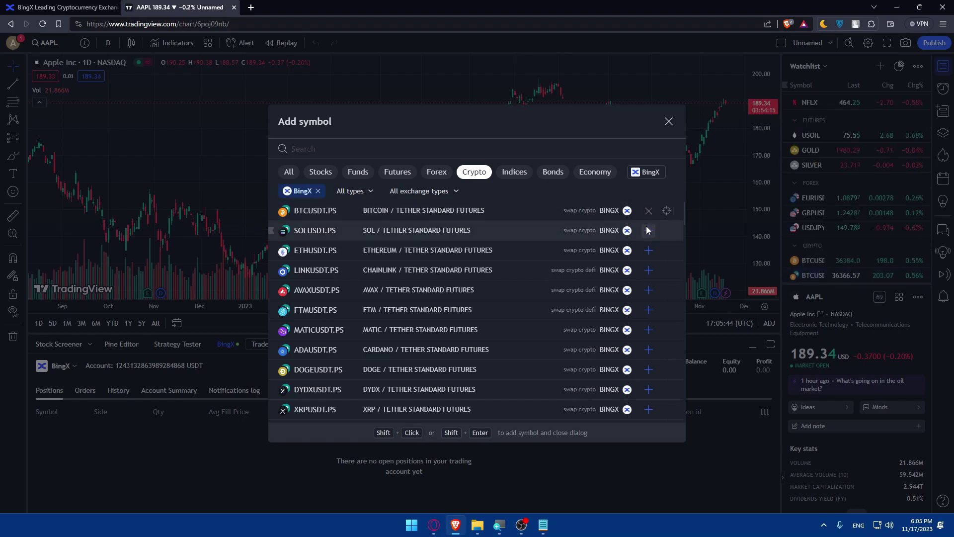
Close the add-symbol dialog and switch the chart between SOLUSDT.PS, BTCUSDT and BTCUSD.P
{"action": "left_click", "coordinate": [669, 122]}
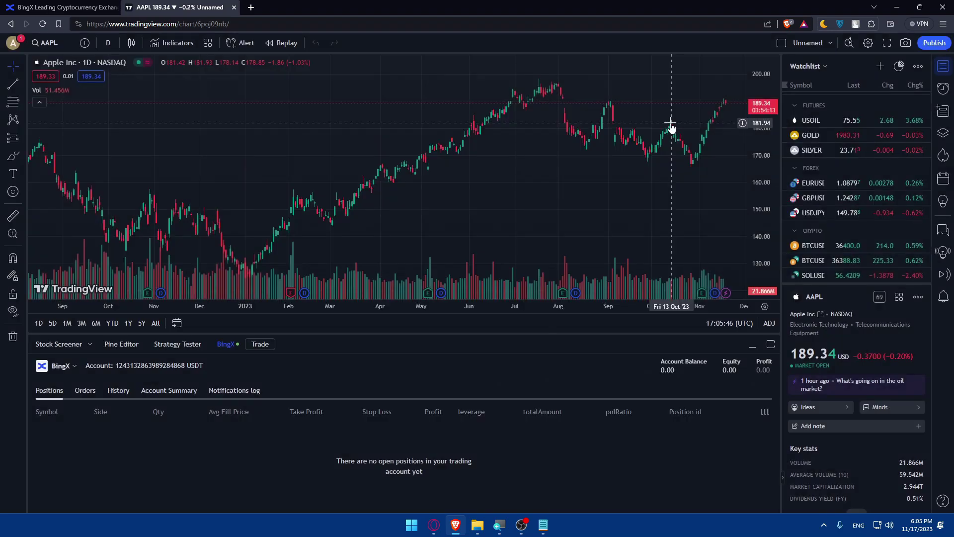
{"action": "left_click", "coordinate": [858, 275]}
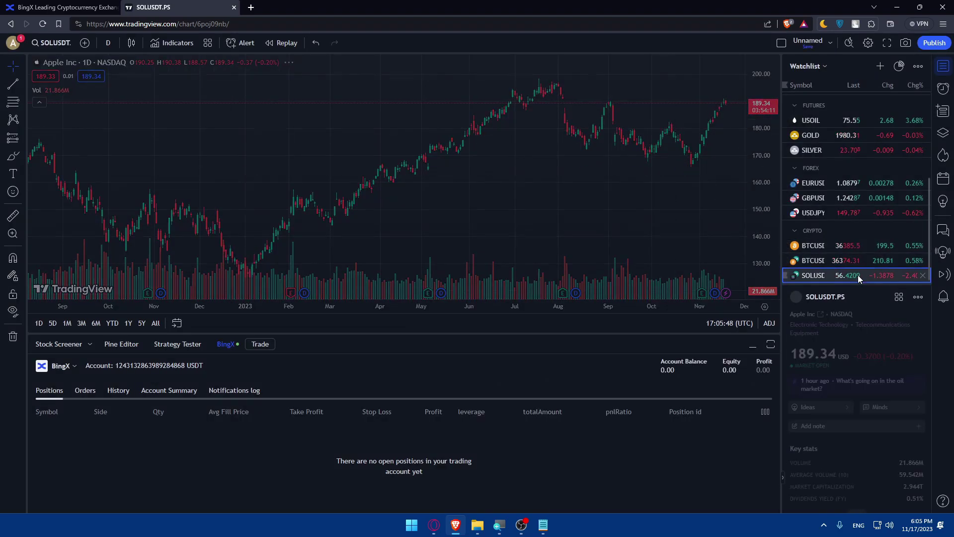
{"action": "left_click", "coordinate": [889, 255]}
{"action": "left_click", "coordinate": [878, 248]}
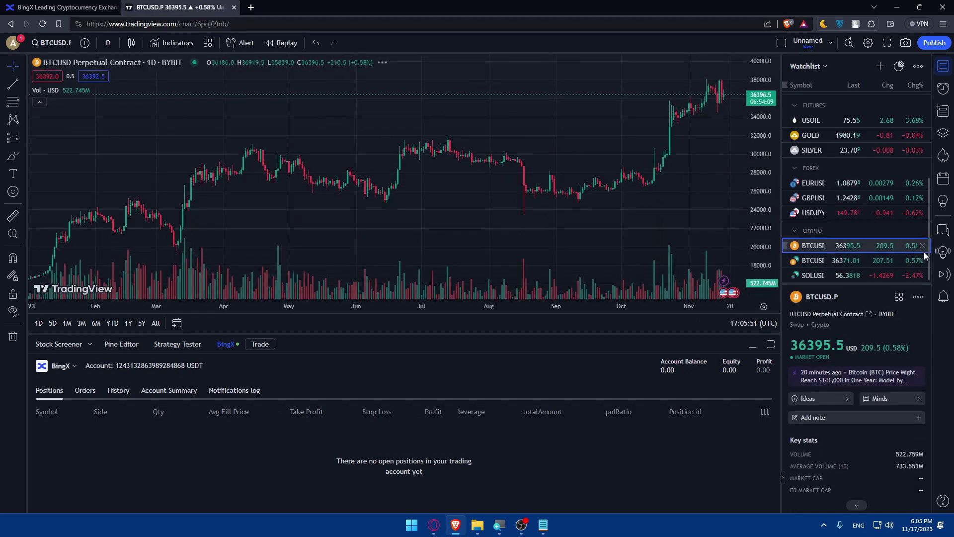
Delete BTCUSD.P from the watchlist and chart the BingX BTCUSDT.PS futures
{"action": "left_click", "coordinate": [923, 245]}
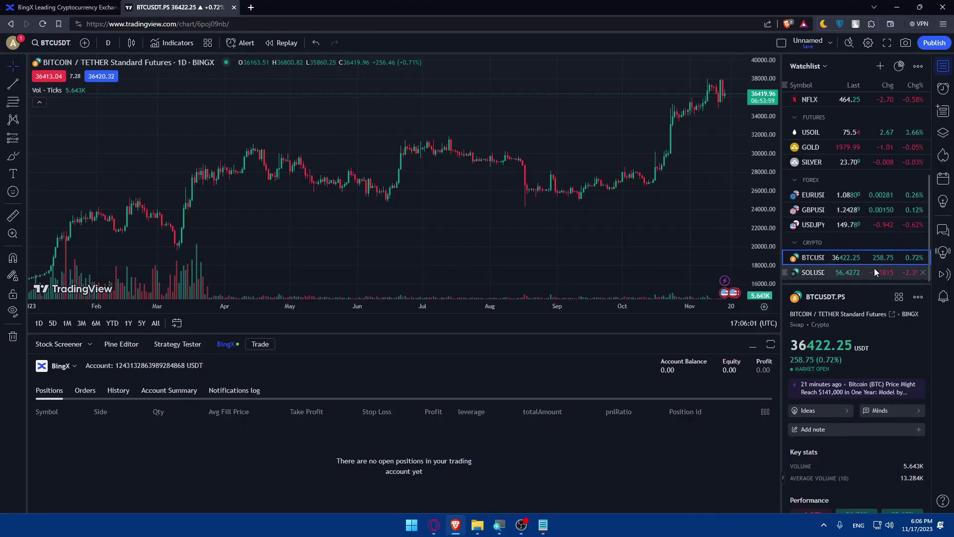
{"action": "left_click", "coordinate": [875, 269]}
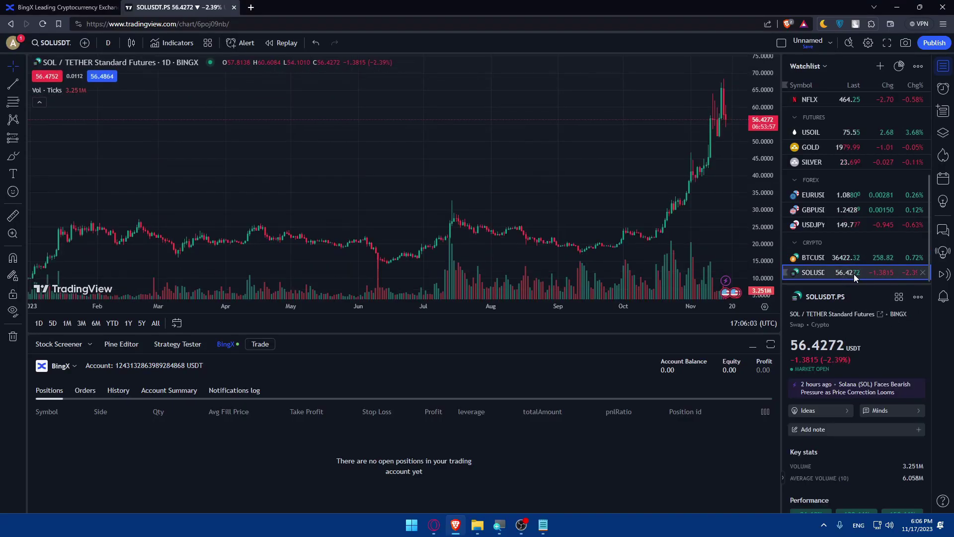
{"action": "left_click", "coordinate": [846, 261]}
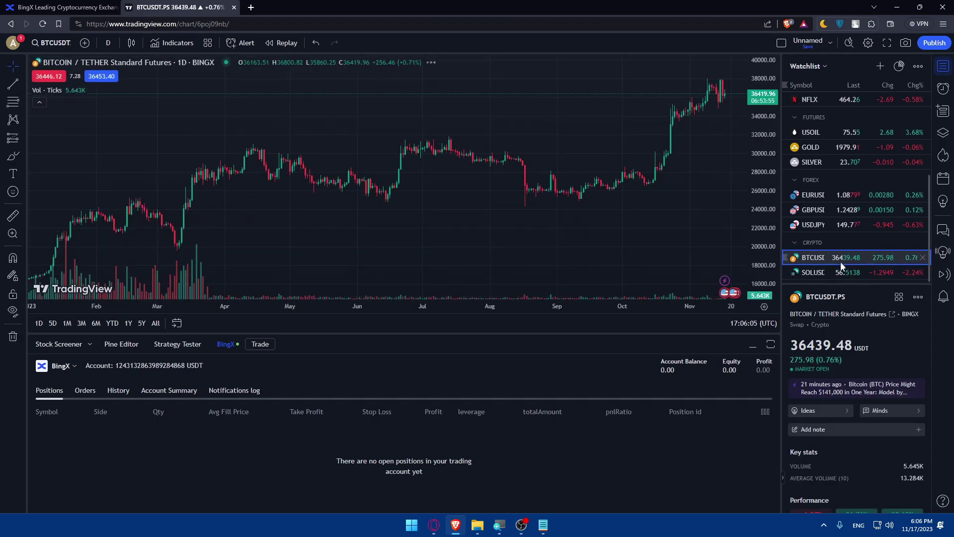
{"action": "left_click", "coordinate": [13, 84]}
{"action": "left_click", "coordinate": [255, 218]}
{"action": "left_click", "coordinate": [483, 183]}
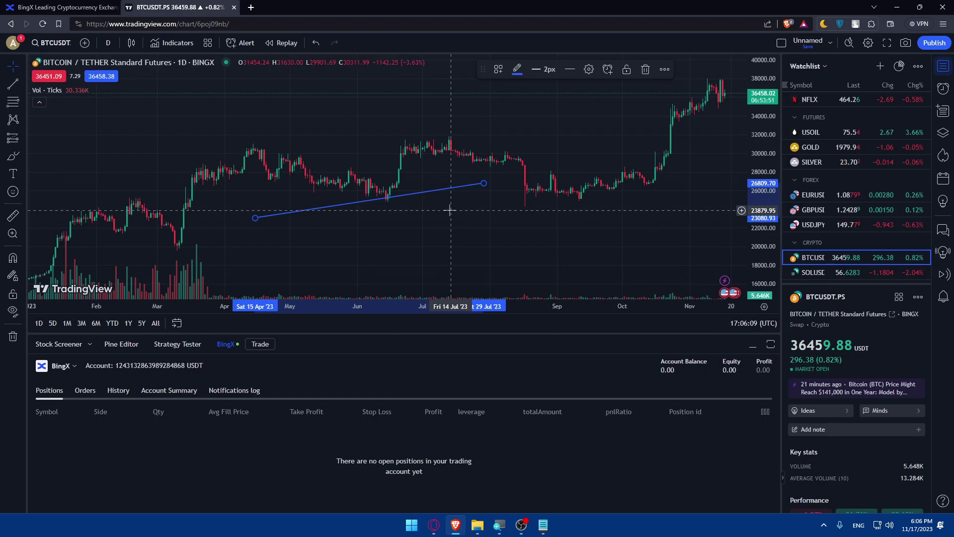
{"action": "key", "text": "ctrl+z"}
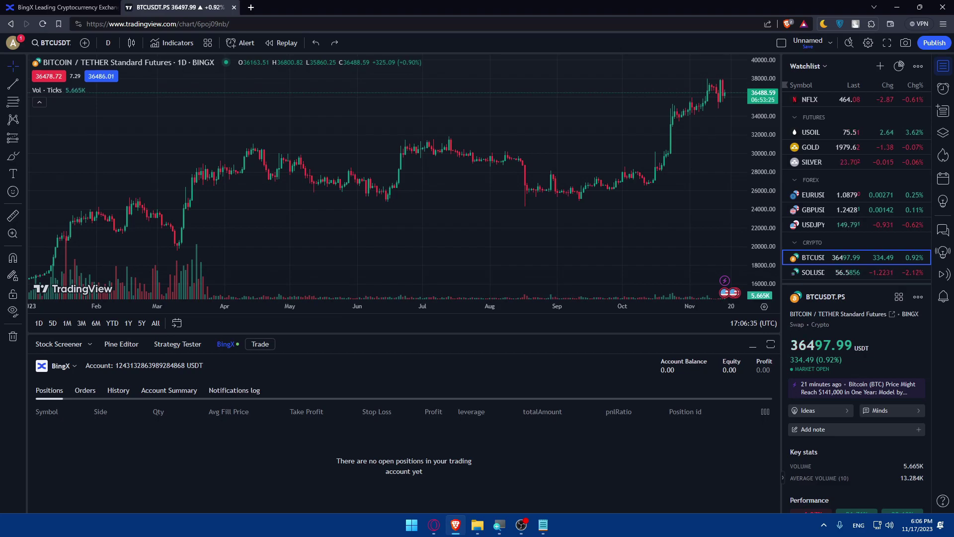
Dismiss the symbol search and delete BTCUSDT.PS and SOLUSDT.PS from the watchlist
{"action": "type", "text": "-"}
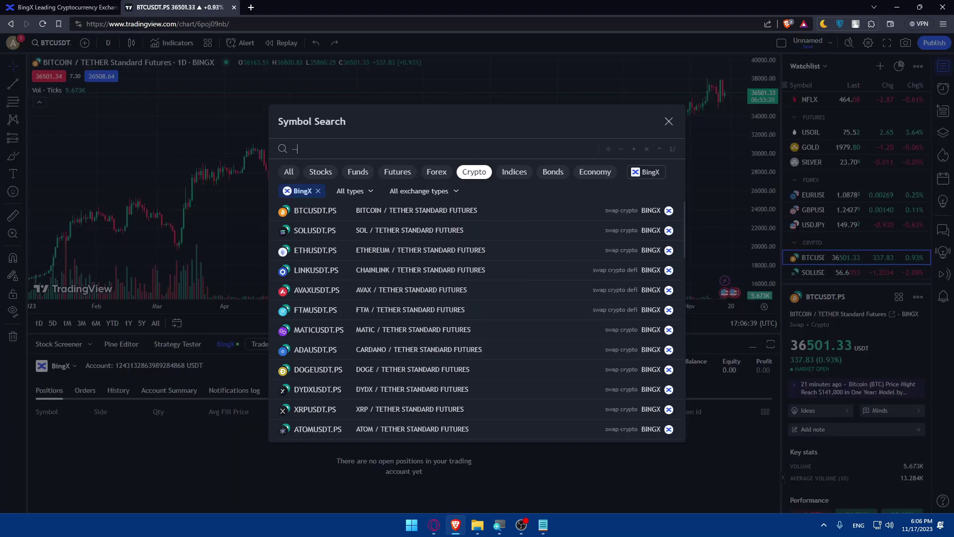
{"action": "key", "text": "BackSpace"}
{"action": "key", "text": "BackSpace"}
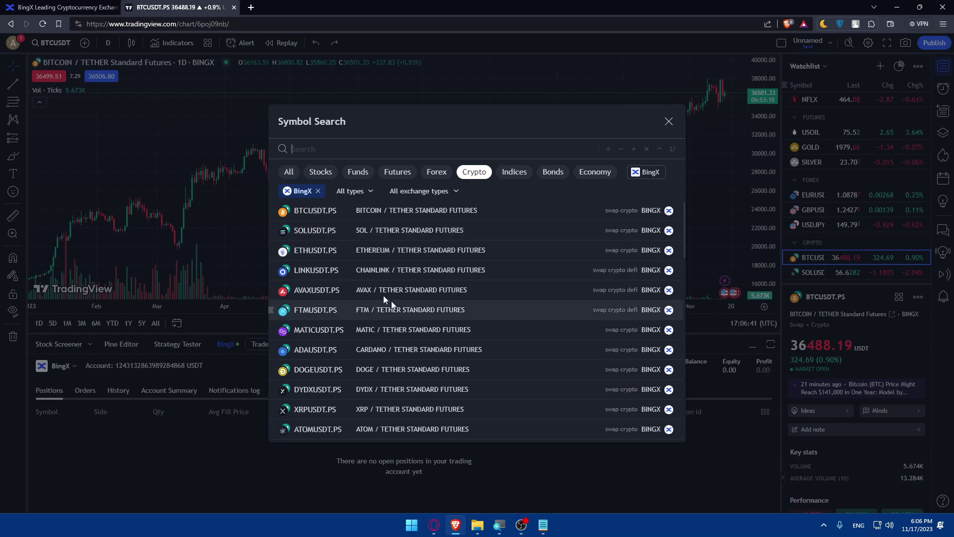
{"action": "left_click", "coordinate": [669, 123]}
{"action": "left_click", "coordinate": [923, 258]}
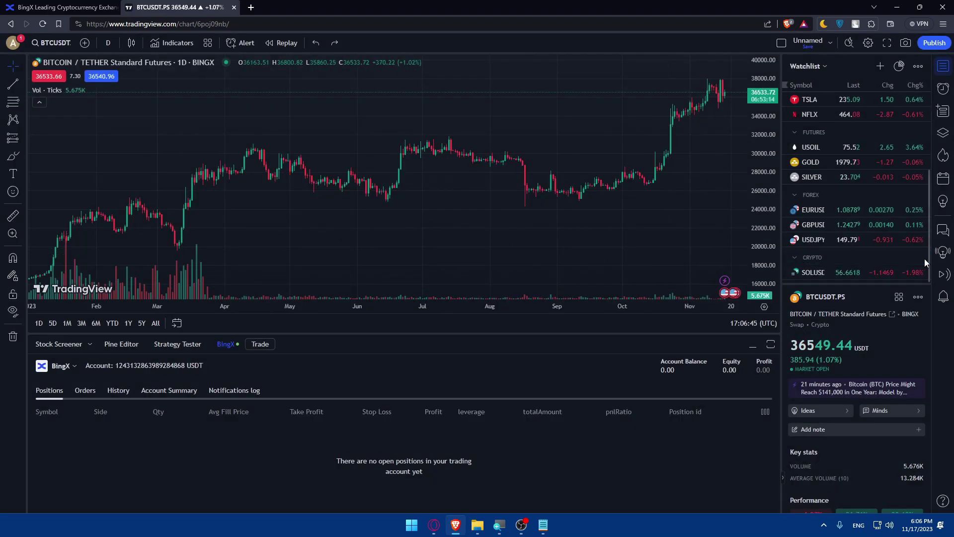
{"action": "left_click", "coordinate": [923, 273]}
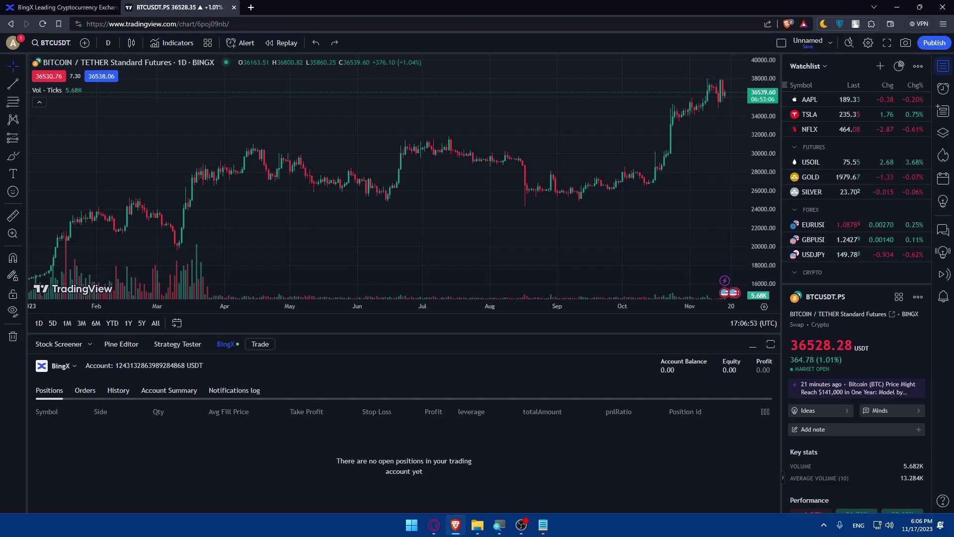
Briefly reopen symbol search, then replace the BingX browser tab with a new tab
{"action": "key", "text": "ctrl+k"}
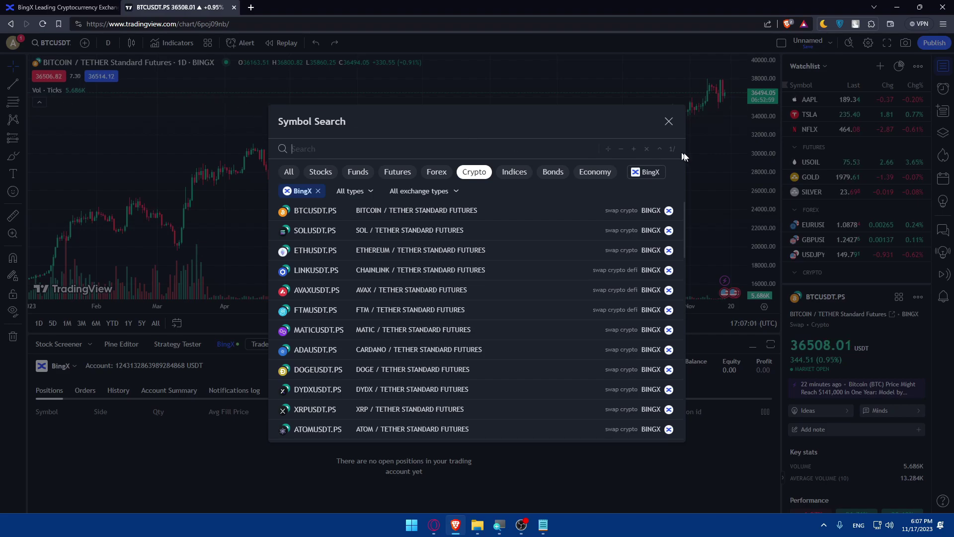
{"action": "left_click", "coordinate": [669, 121]}
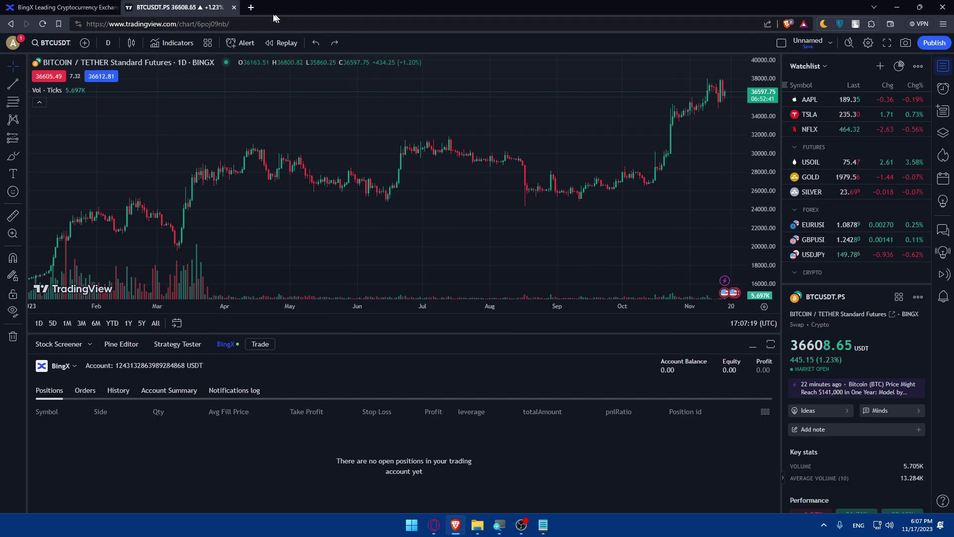
{"action": "left_click", "coordinate": [251, 7]}
{"action": "left_click", "coordinate": [115, 7]}
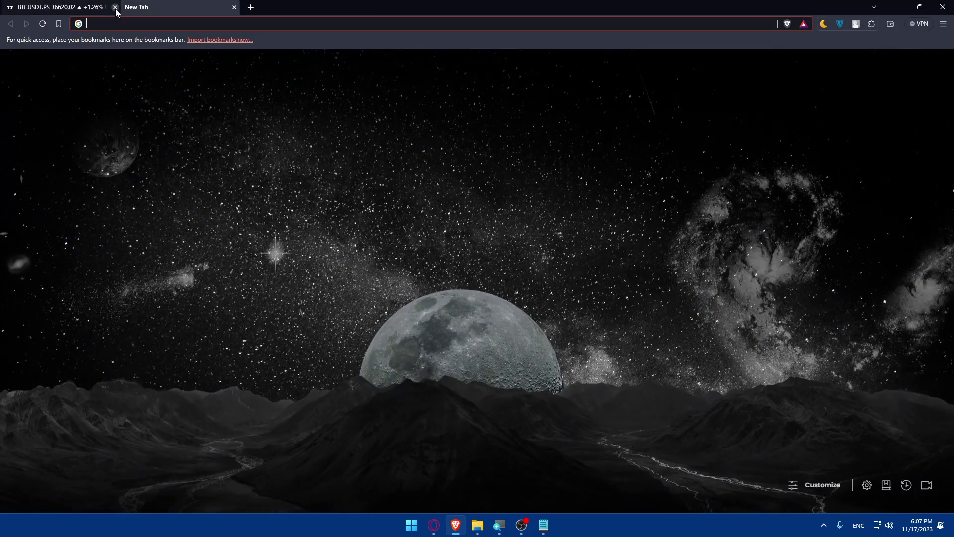